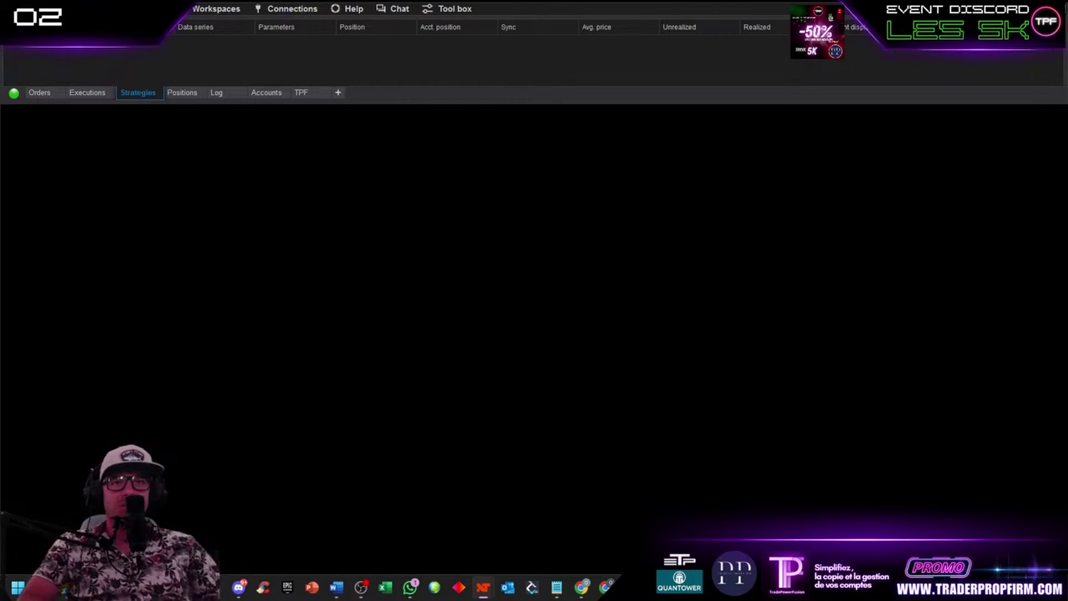
Open the Strategy Builder, load the existing strategy NQ5KV2sell and move its window out of the way
left_click(95, 8)
left_click(119, 306)
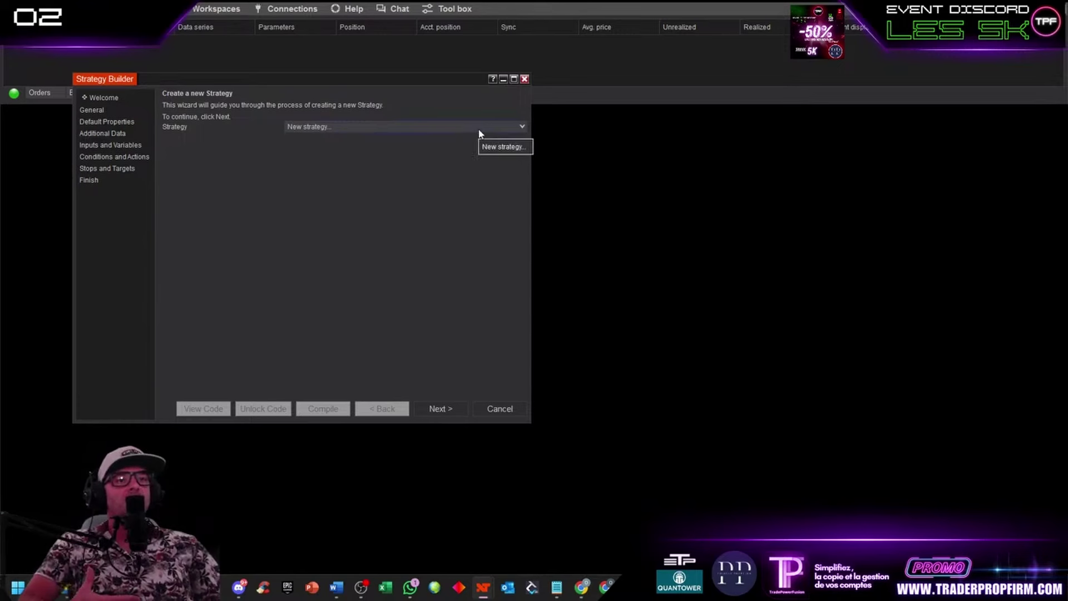
left_click(518, 132)
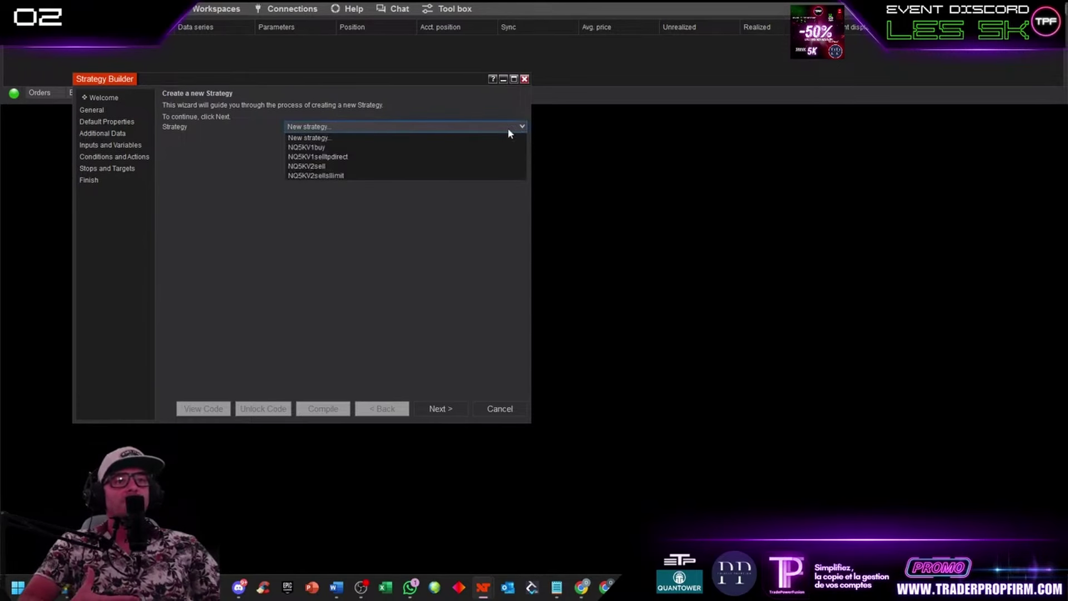
left_click(334, 167)
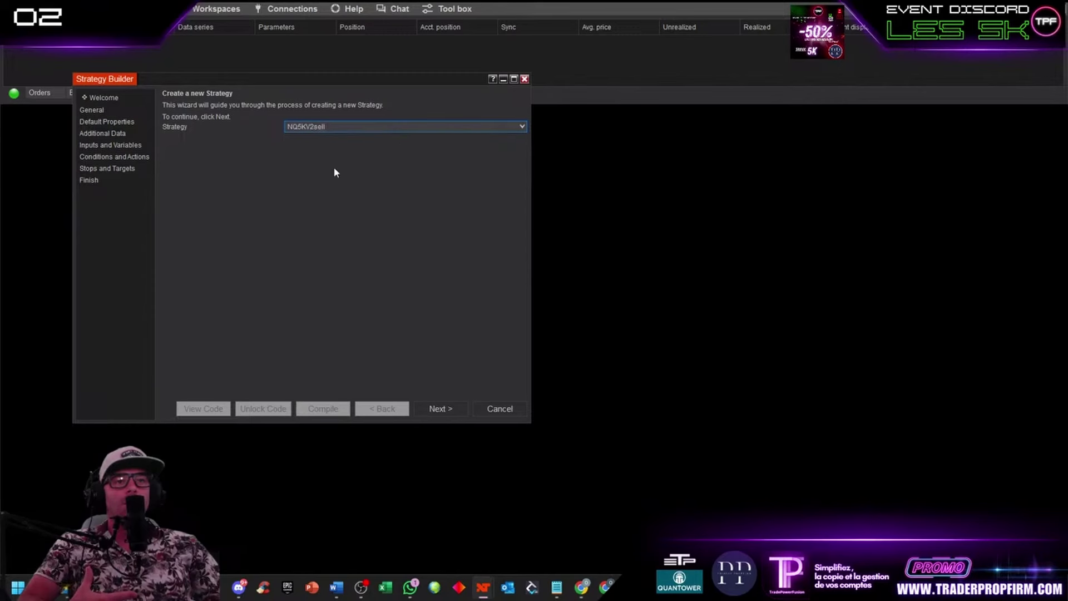
left_click(429, 405)
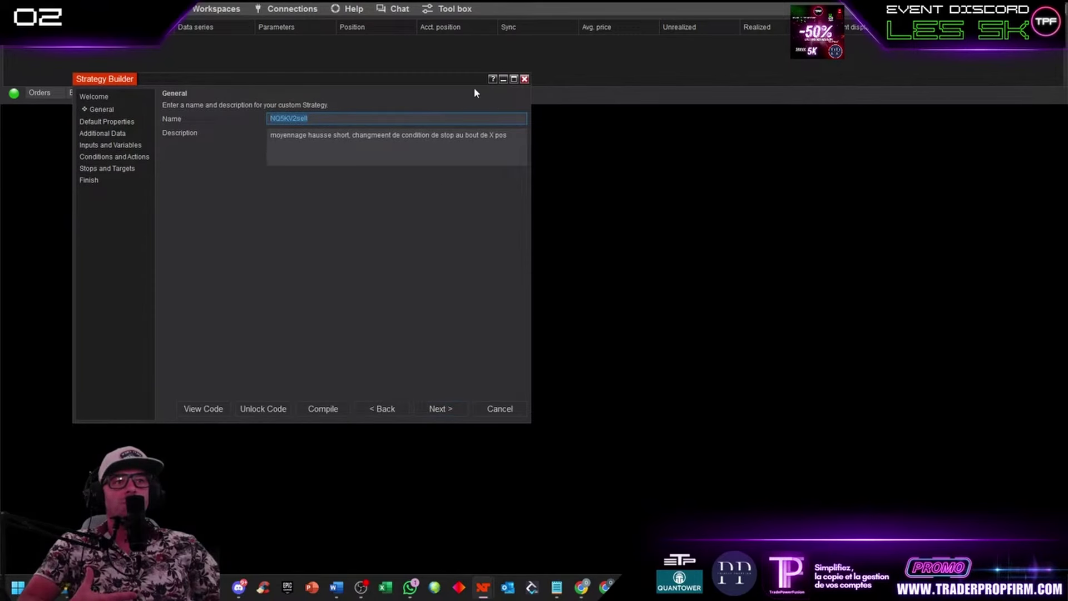
left_click(387, 409)
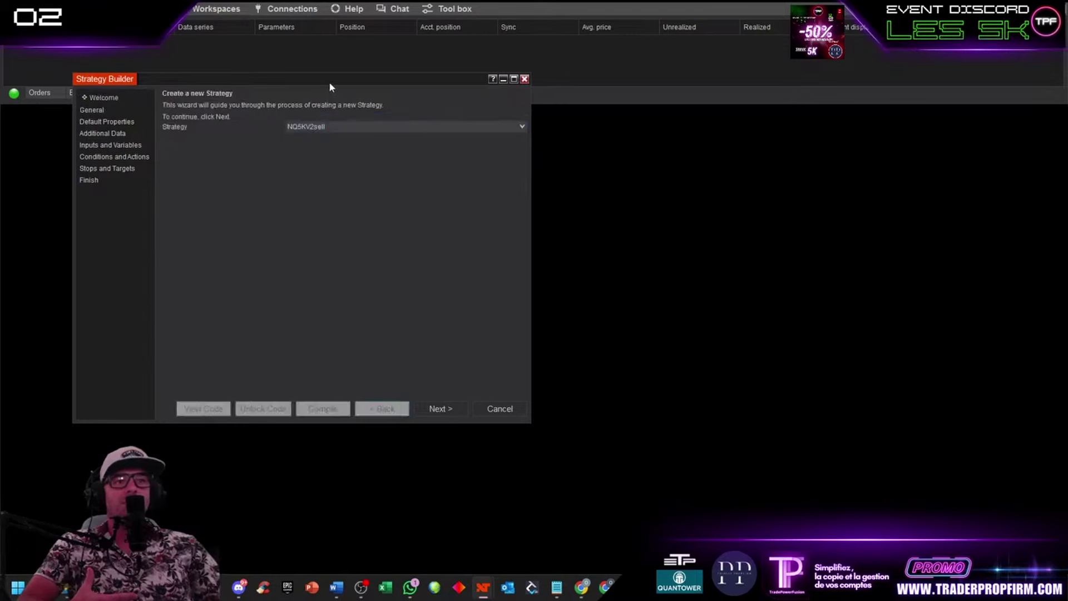
left_click_drag(330, 88, 1067, 239)
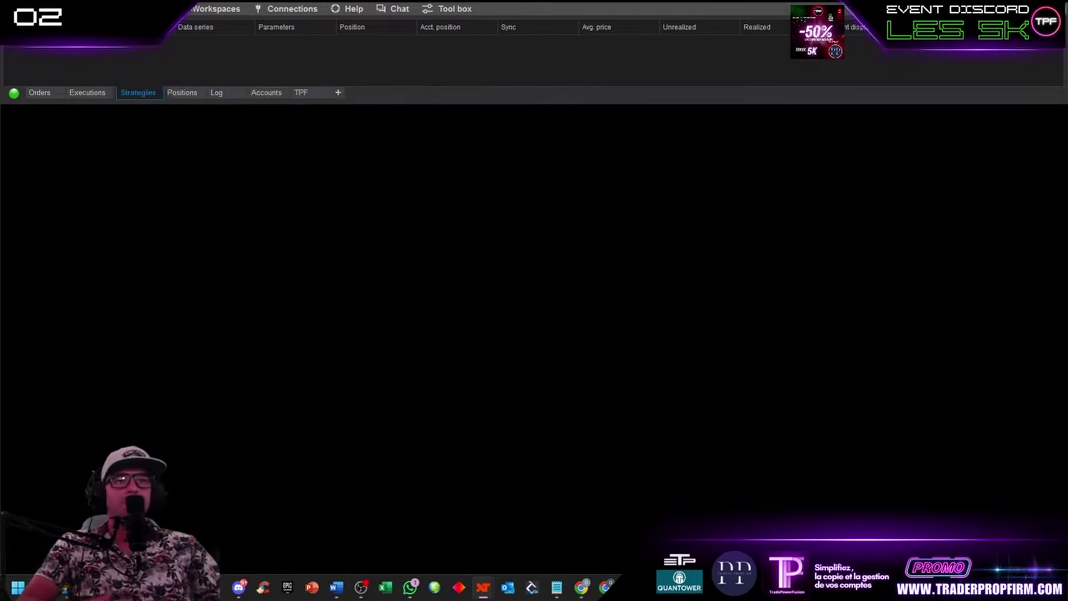
Start a new strategy in a second Strategy Builder window and name it 5kshortNQ
left_click(95, 8)
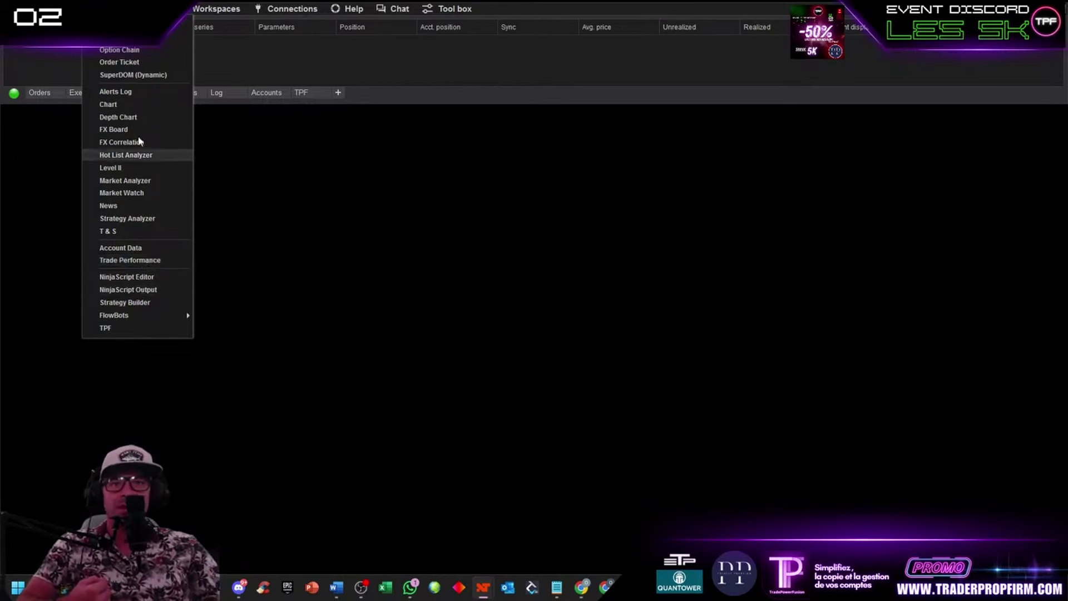
left_click(137, 304)
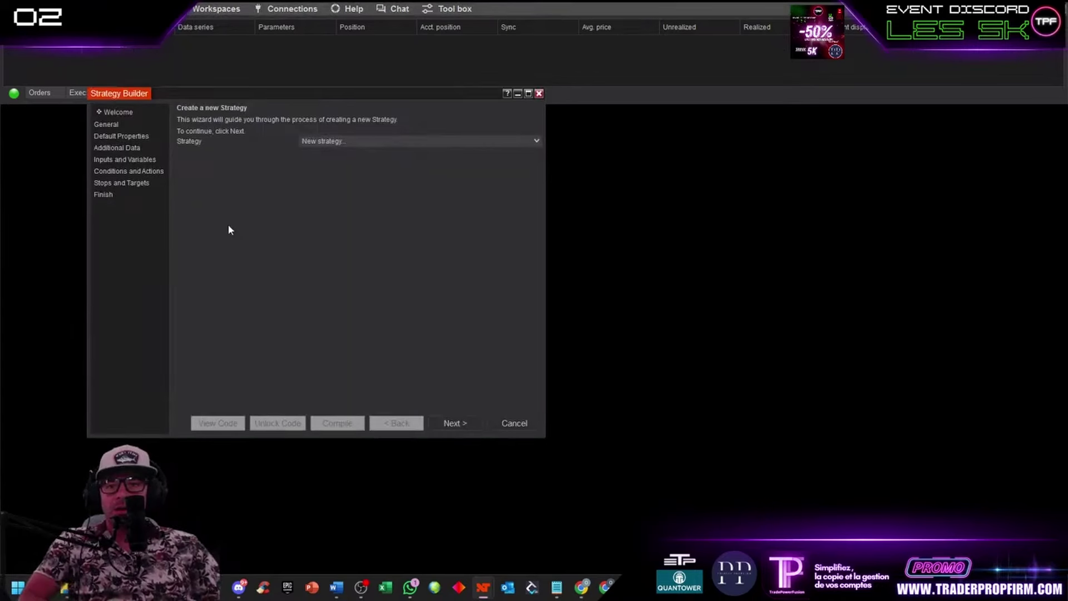
left_click_drag(326, 92, 486, 126)
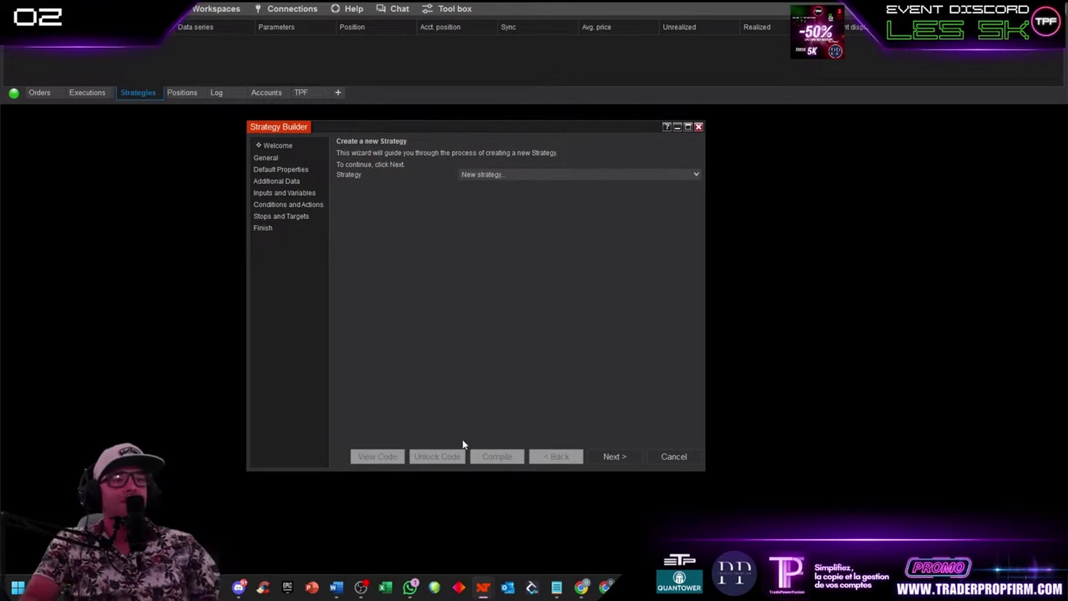
left_click(615, 457)
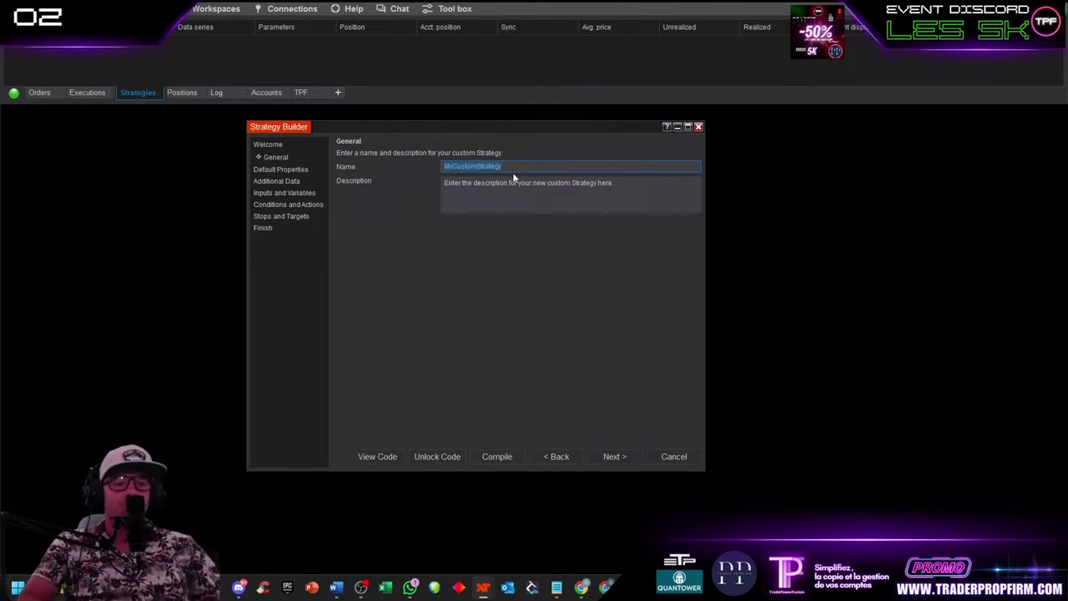
type("5")
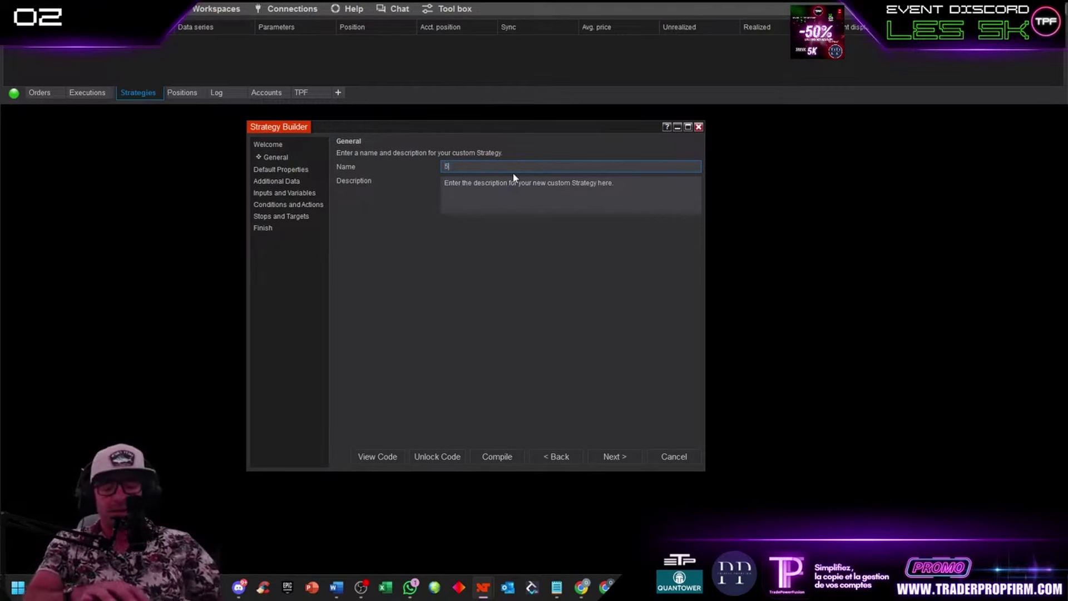
type("Ksh")
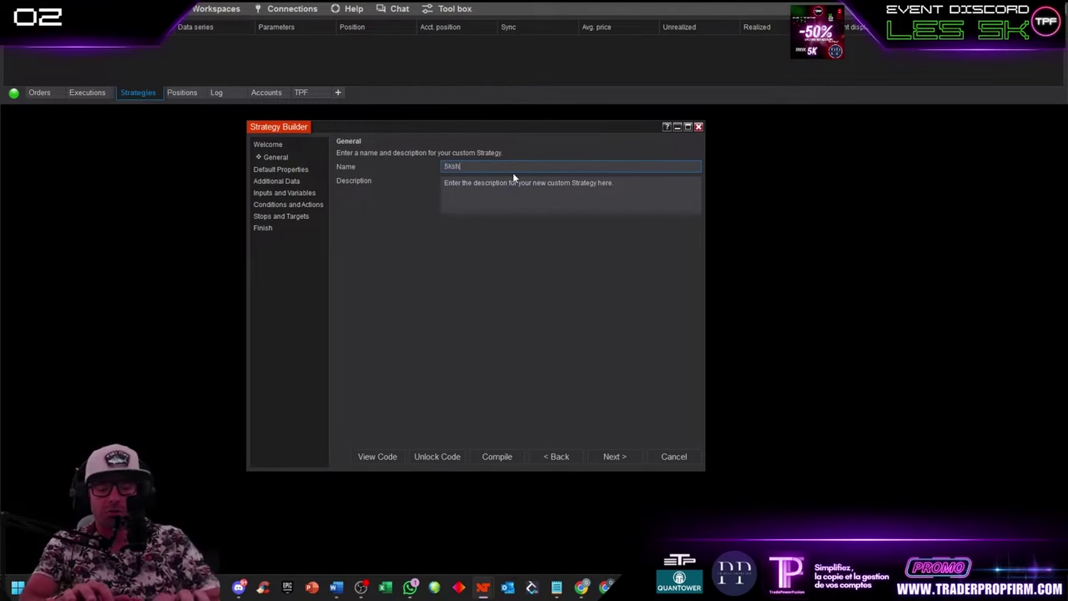
type("ortNQ")
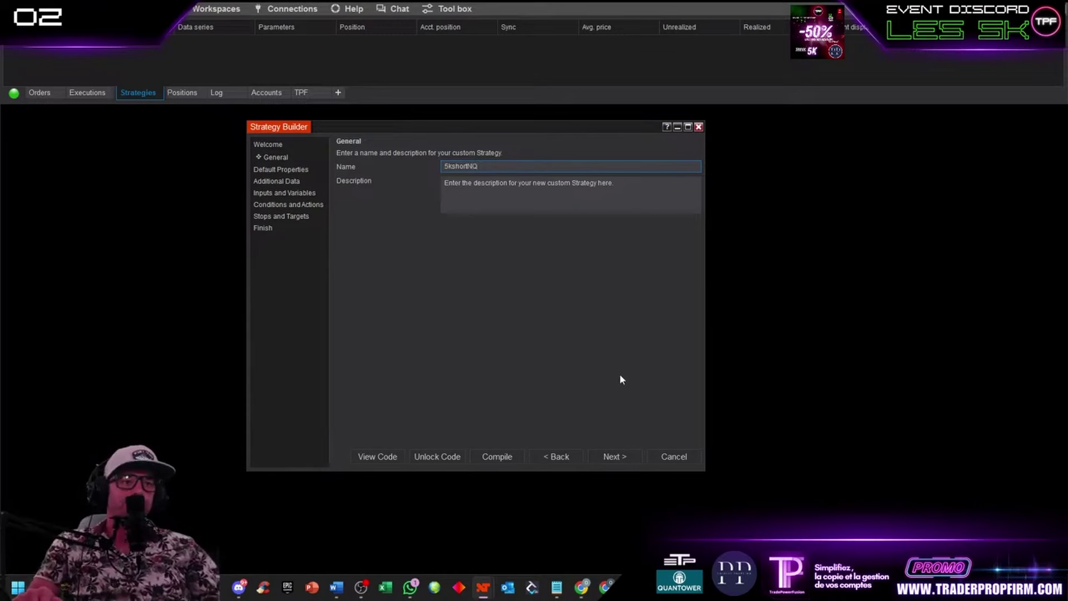
Add placeholder text to the new strategy's description and try to continue past the general settings
left_click(501, 185)
type("vchbgh")
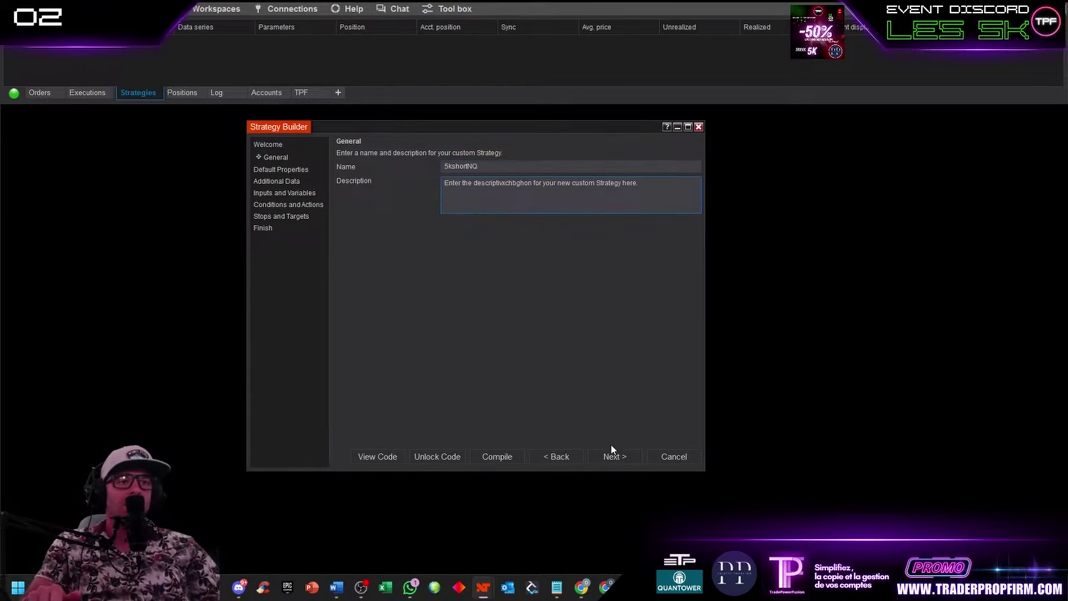
left_click(623, 451)
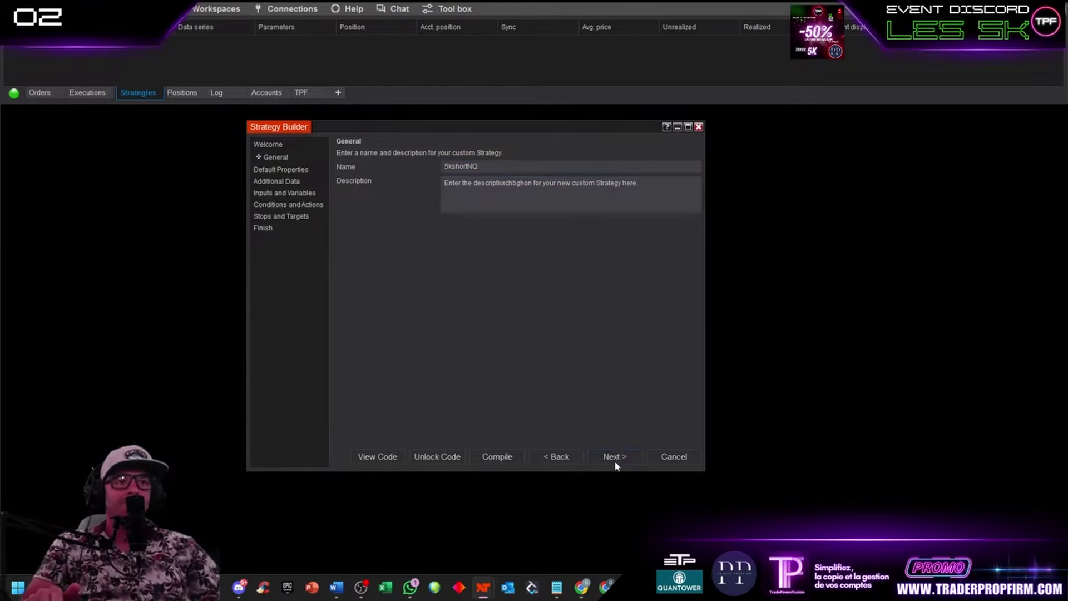
left_click_drag(540, 130, 502, 158)
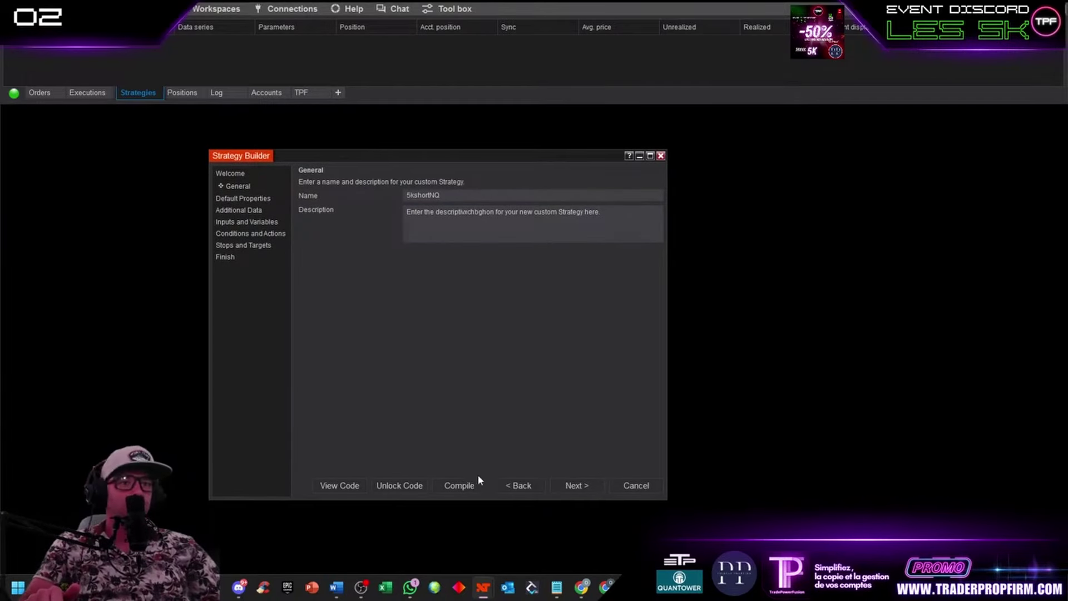
Clear the new strategy's description and try the name 5k, discarding the new strategy at the end
left_click(538, 216)
key("ctrl+a")
key("Delete")
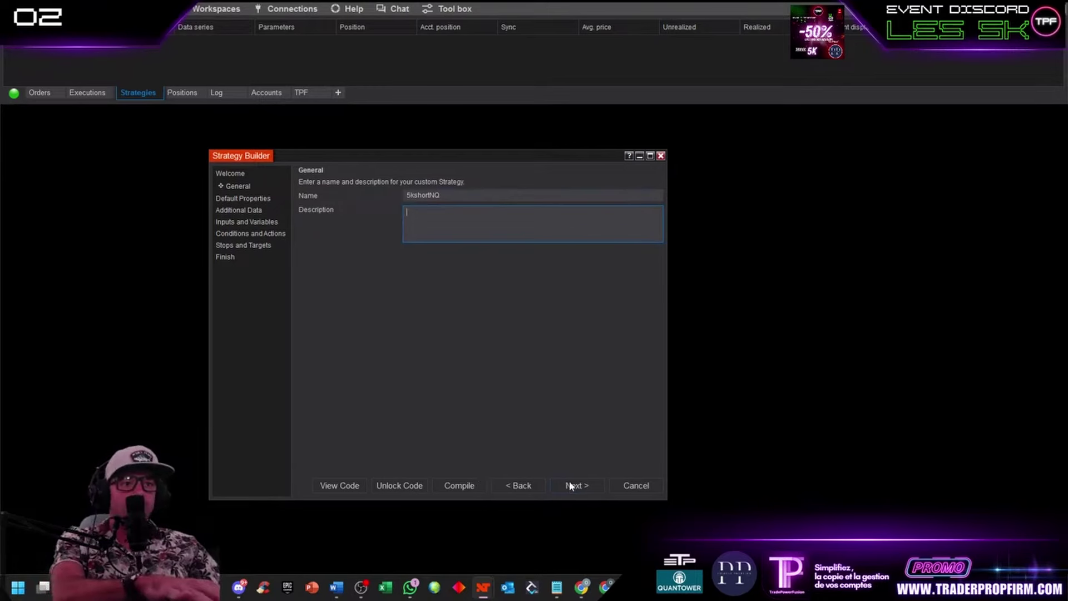
double_click(436, 195)
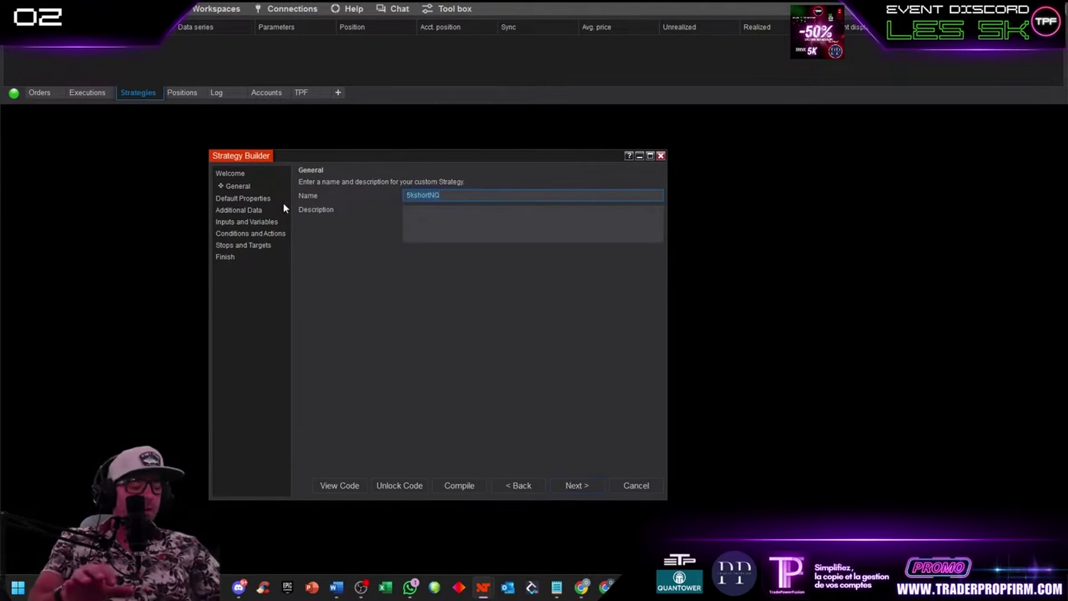
type("5k")
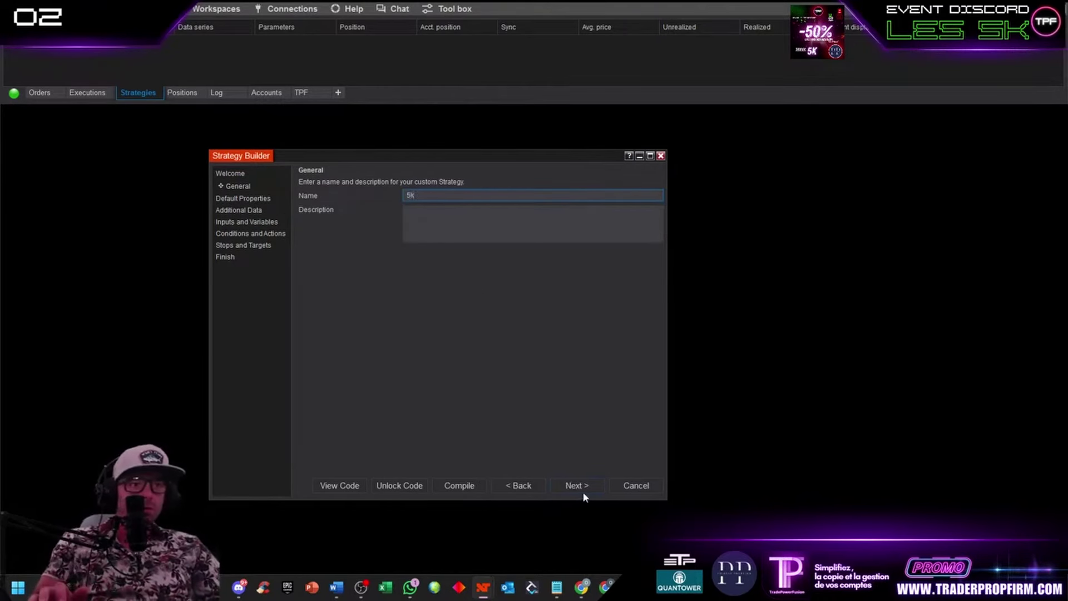
left_click(582, 484)
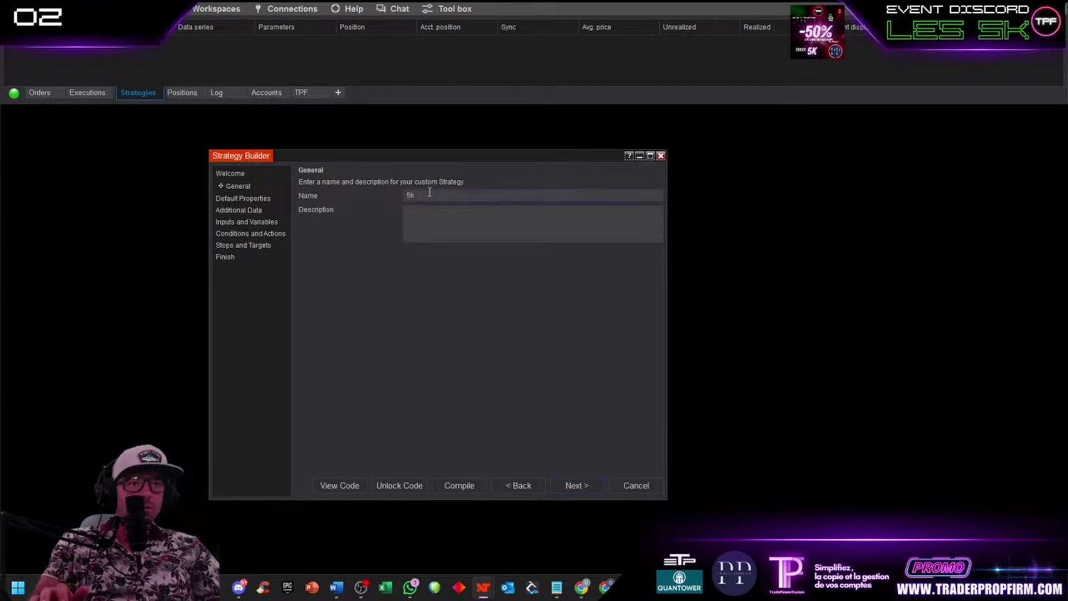
left_click(661, 156)
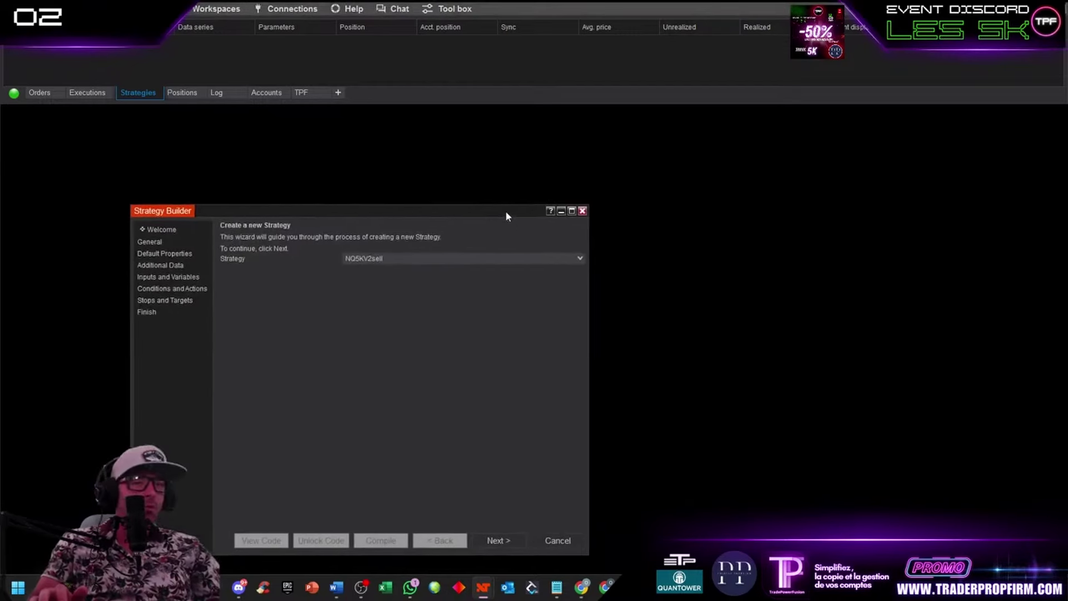
Review the NQ5KV2sell strategy's general information and expand the additional options of its default properties
left_click_drag(506, 212, 518, 145)
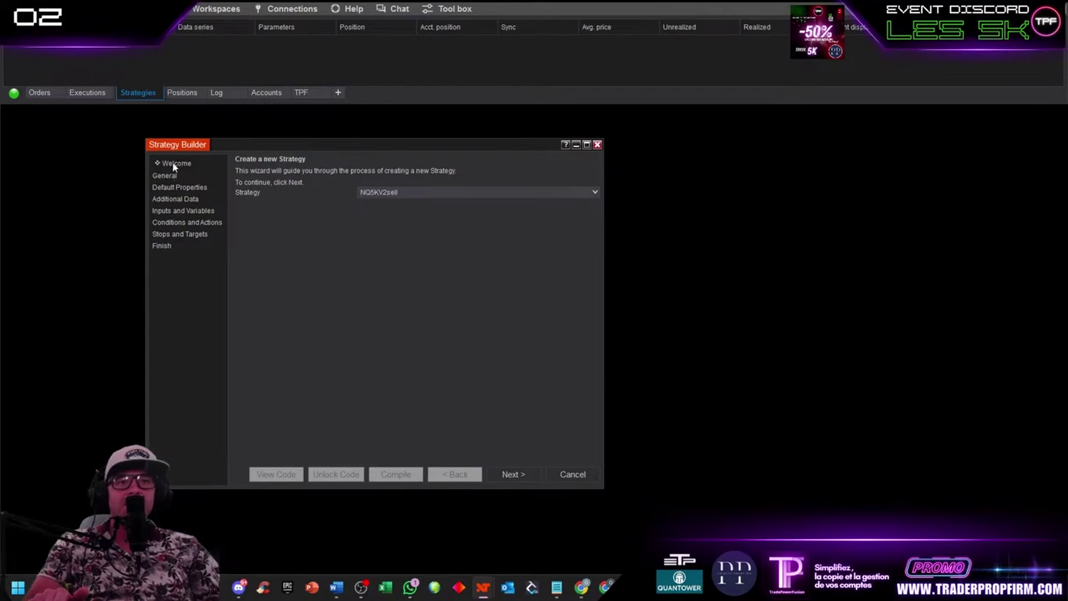
left_click(426, 193)
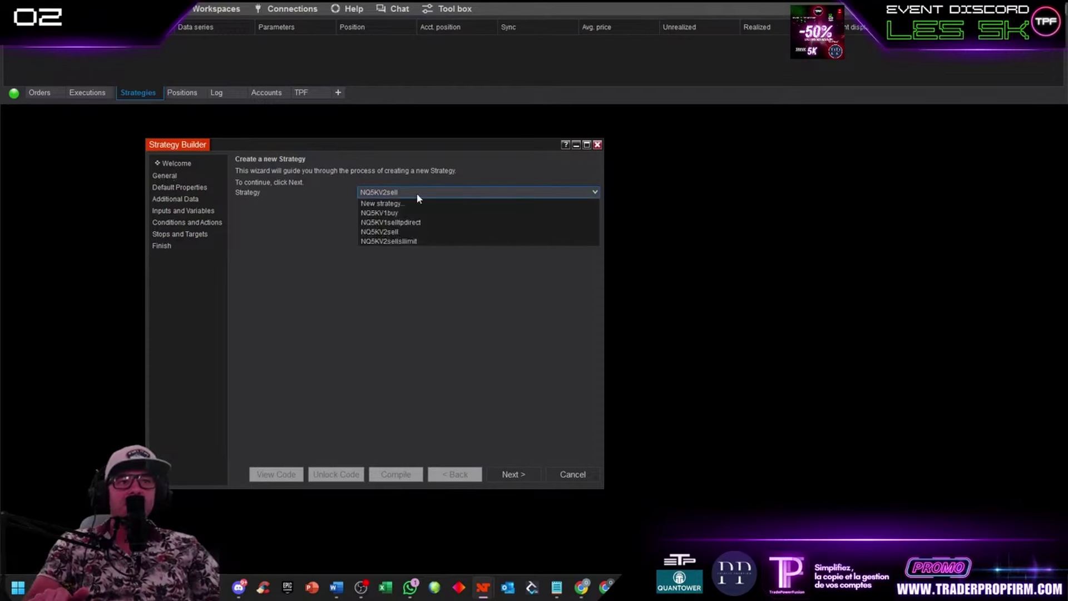
left_click(417, 194)
left_click(169, 177)
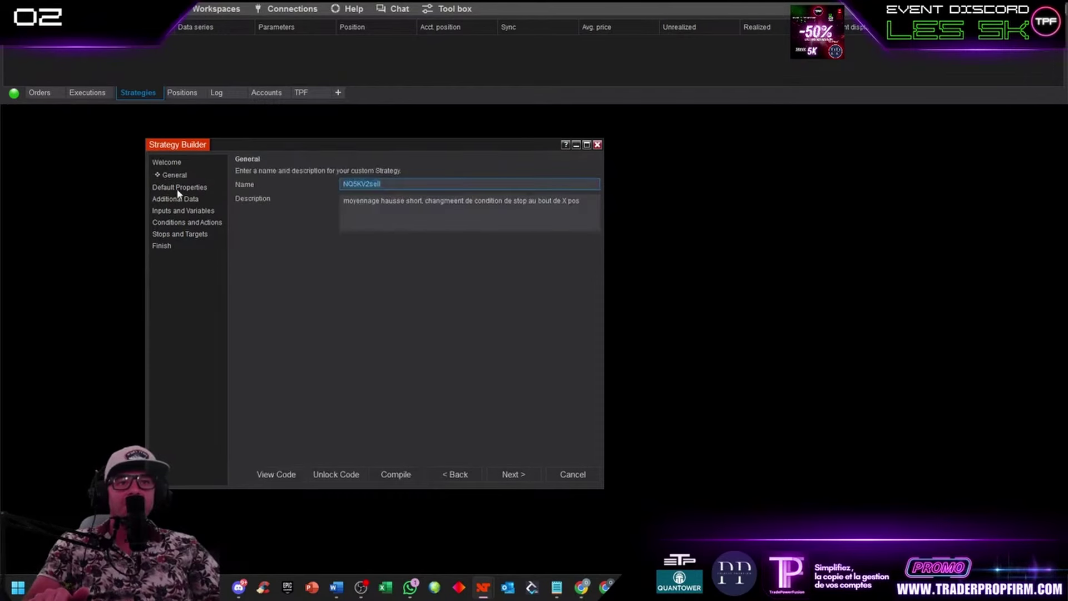
left_click(178, 189)
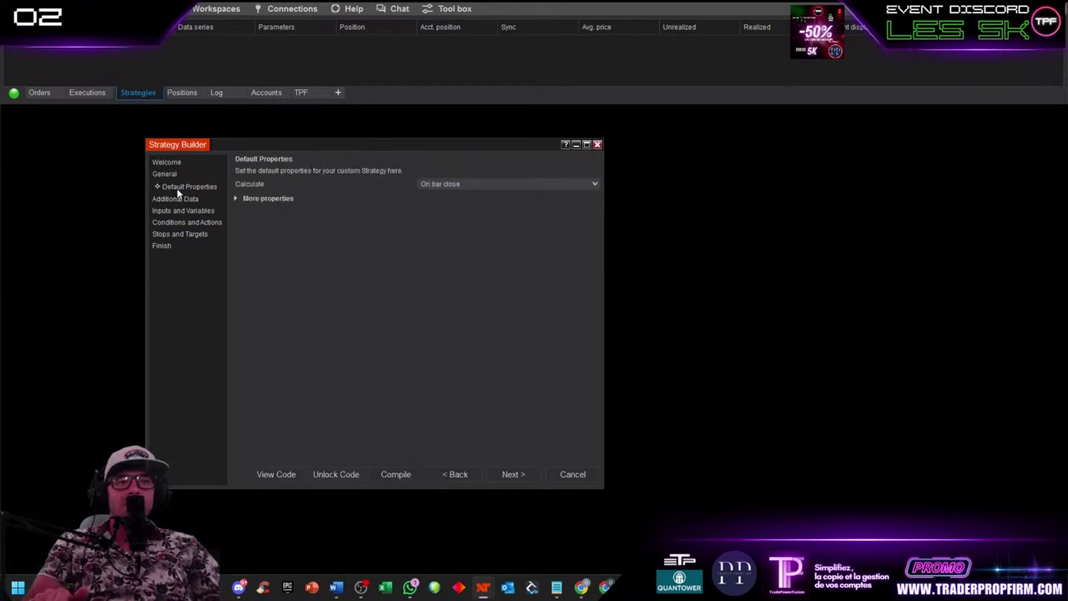
left_click(236, 199)
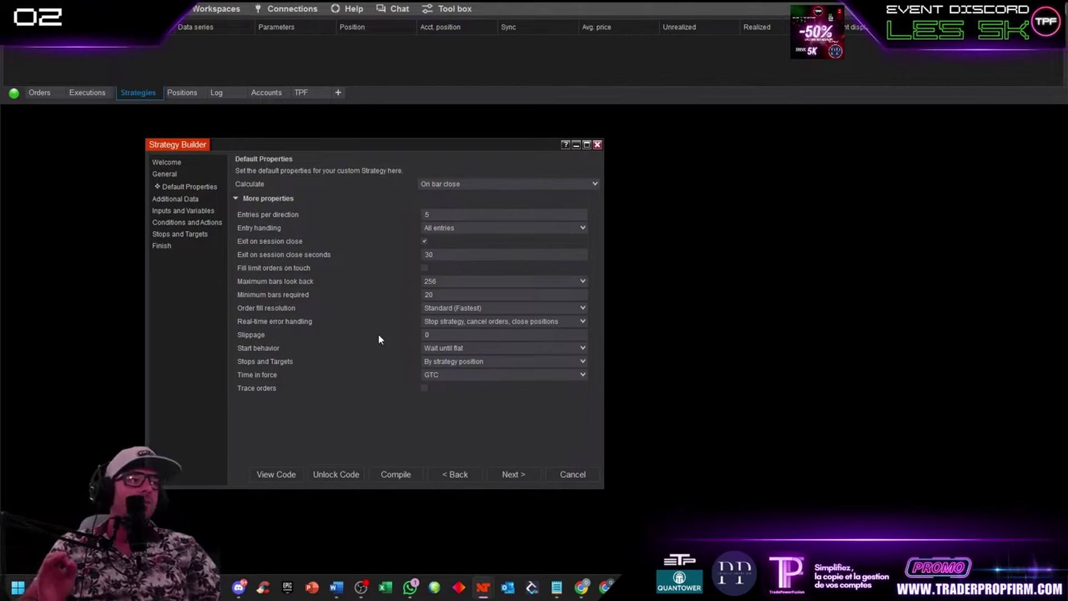
Choose Standard (Fastest) as the order fill resolution and On bar close as the calculation mode
left_click(460, 309)
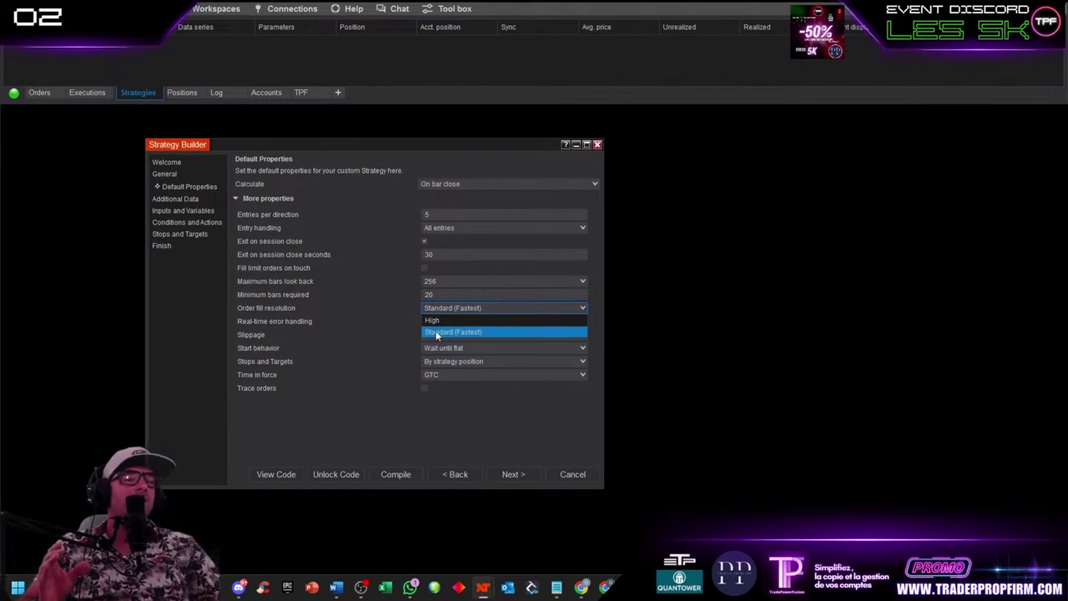
left_click(437, 333)
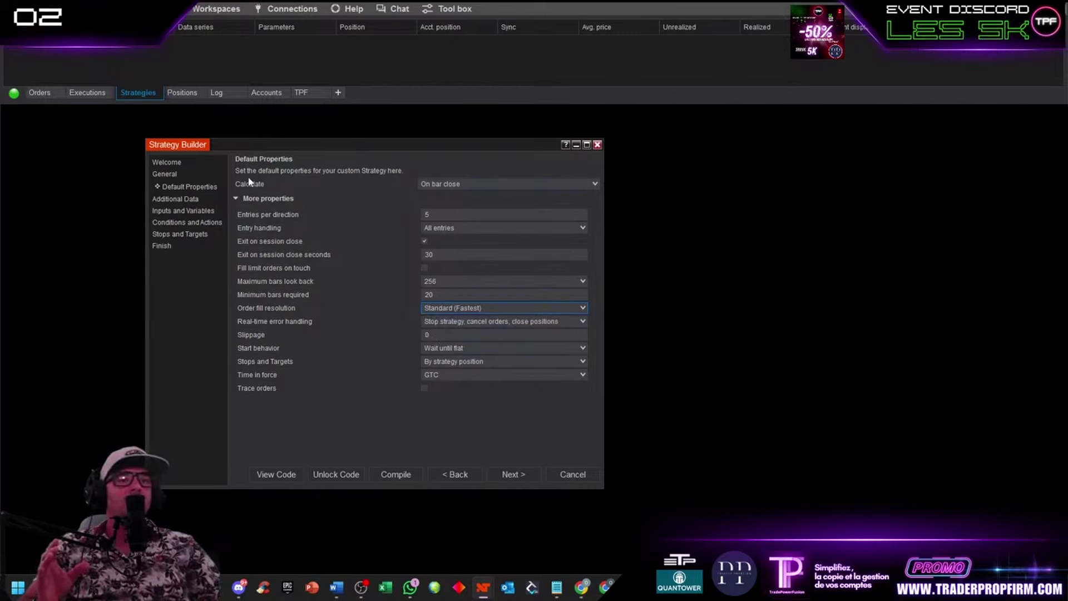
left_click(448, 185)
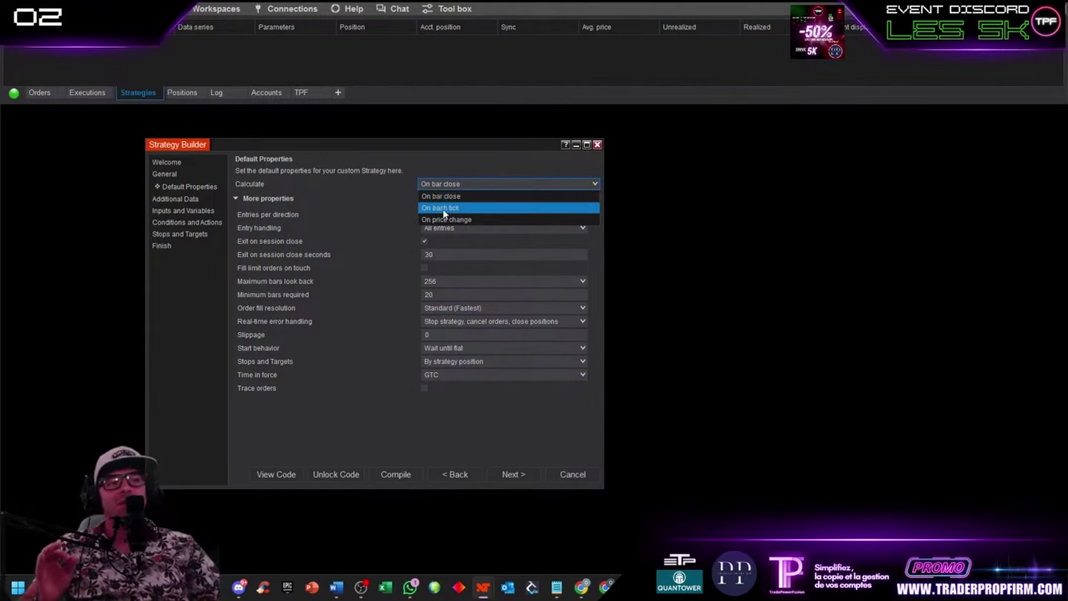
left_click(451, 195)
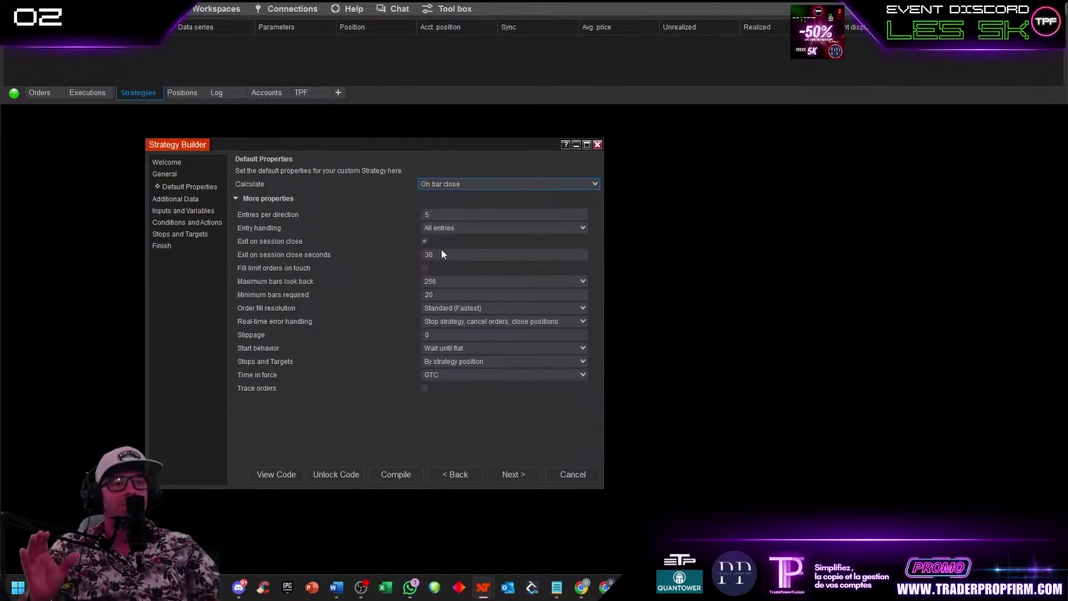
Go through the strategy's additional data, inputs and variables to the conditions of Set 1, selecting its Debut time condition
left_click(512, 474)
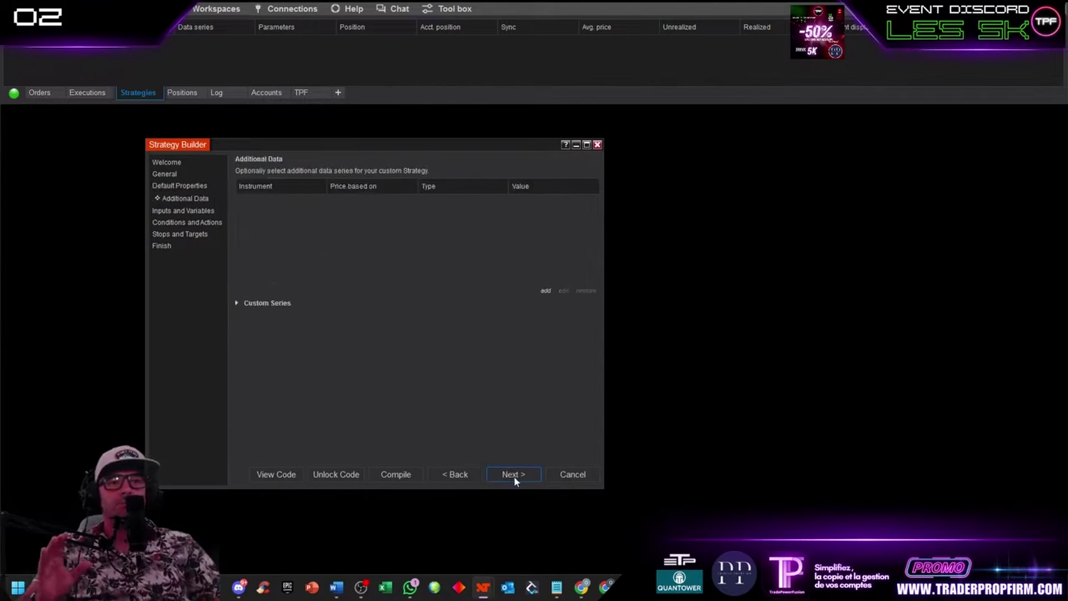
left_click(513, 476)
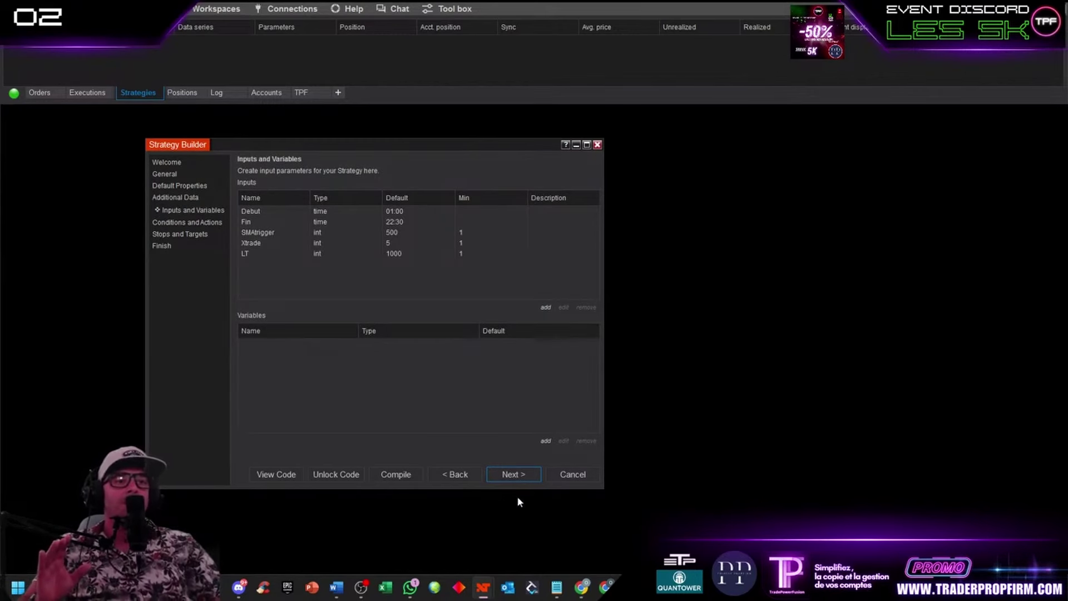
left_click(511, 477)
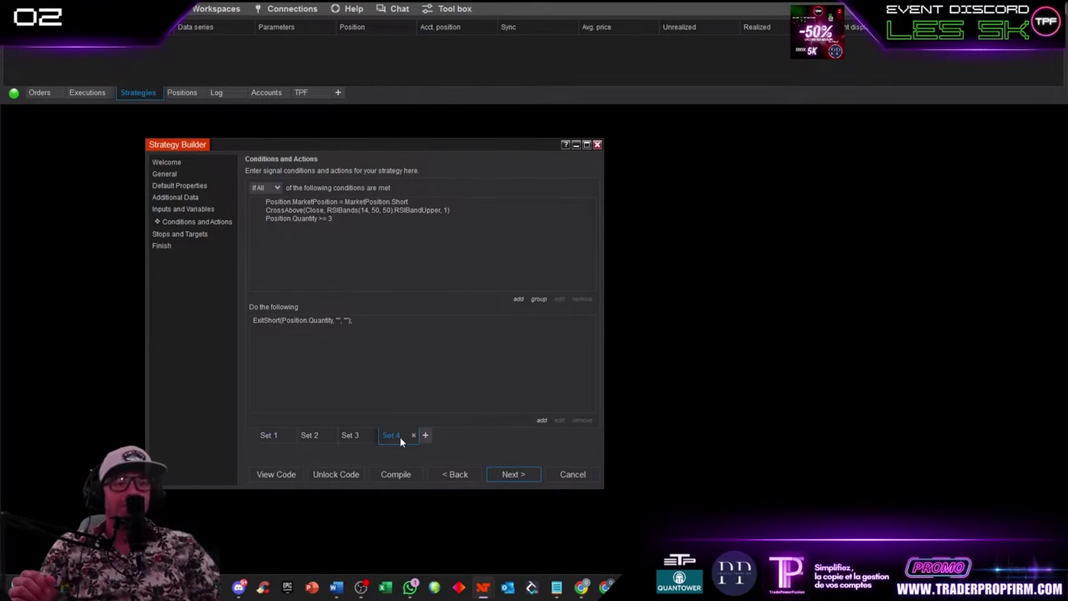
left_click(266, 437)
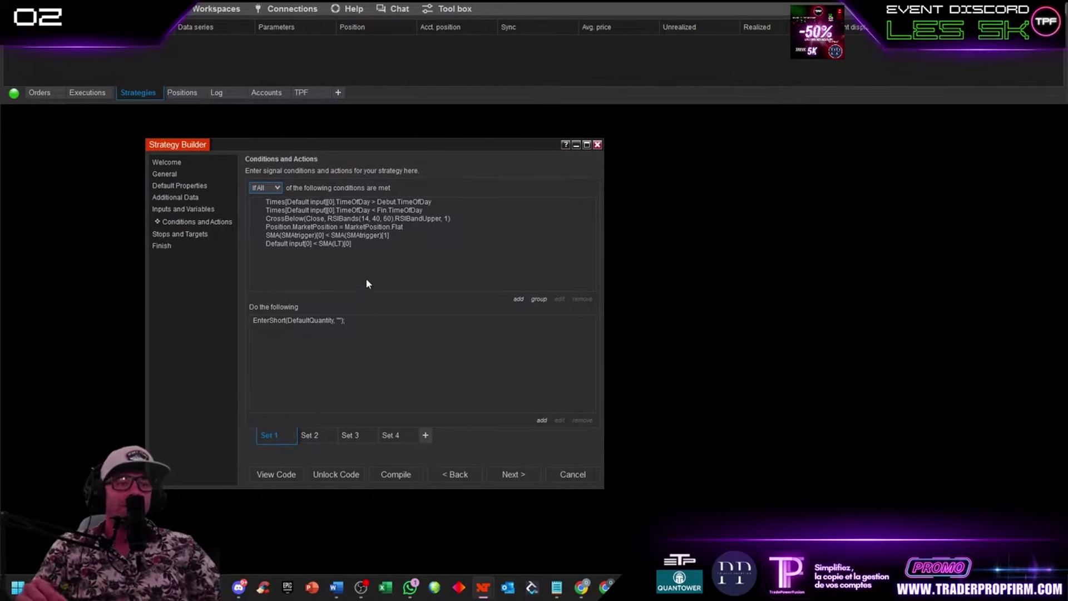
left_click(306, 203)
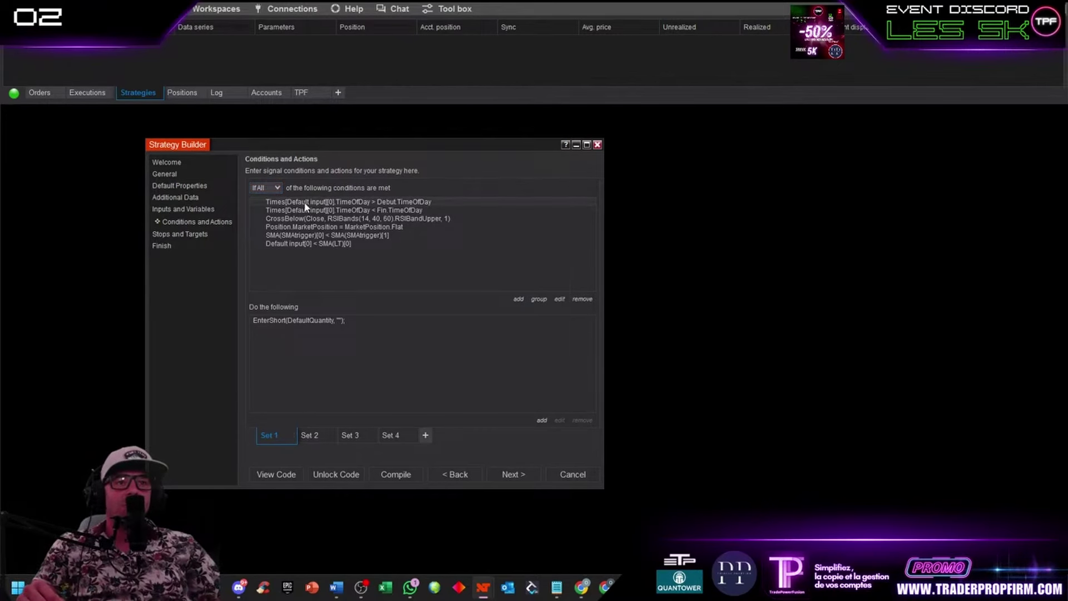
Examine the Debut time condition of Set 1 and the Debut entry among the strategy's inputs
double_click(305, 207)
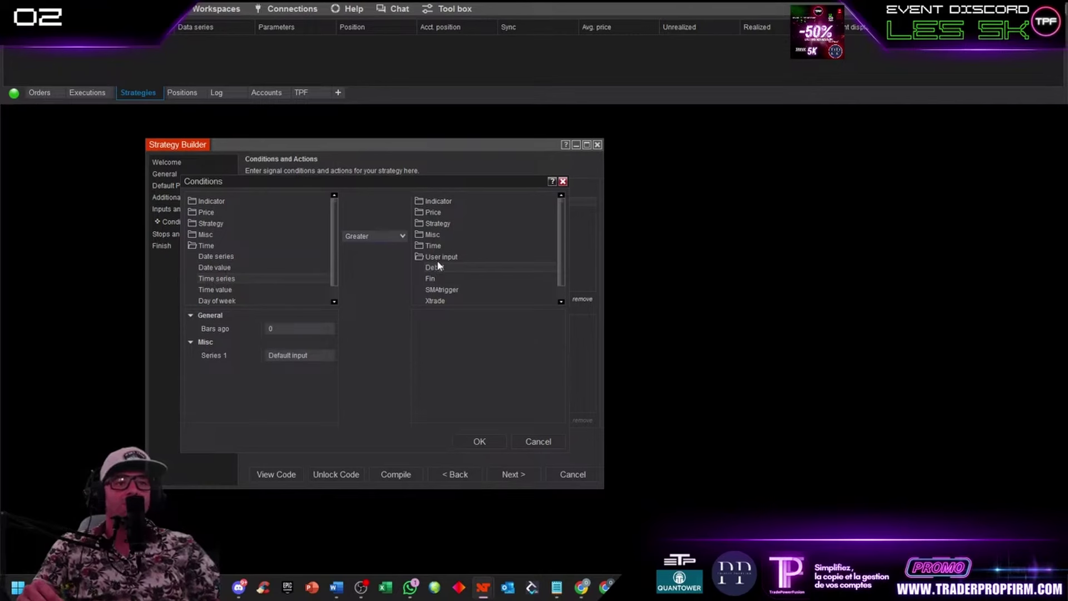
left_click(480, 441)
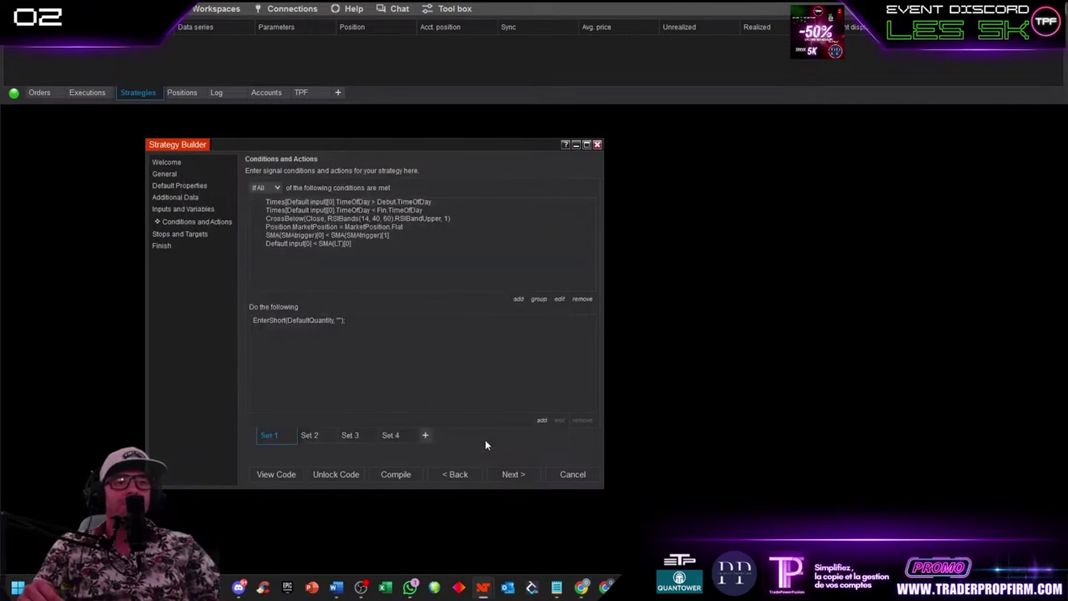
left_click(177, 211)
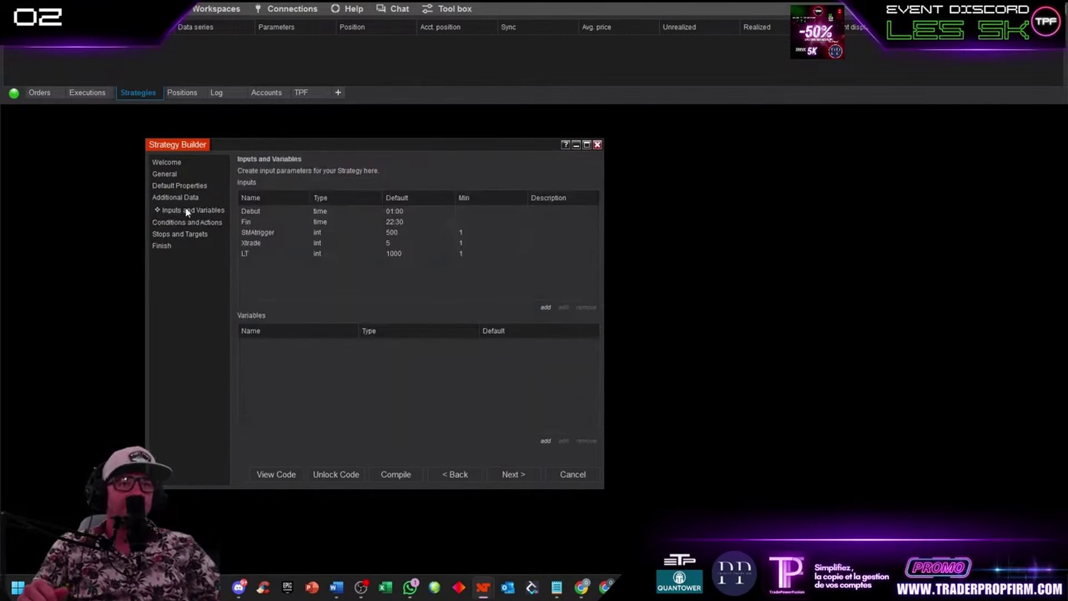
left_click(250, 212)
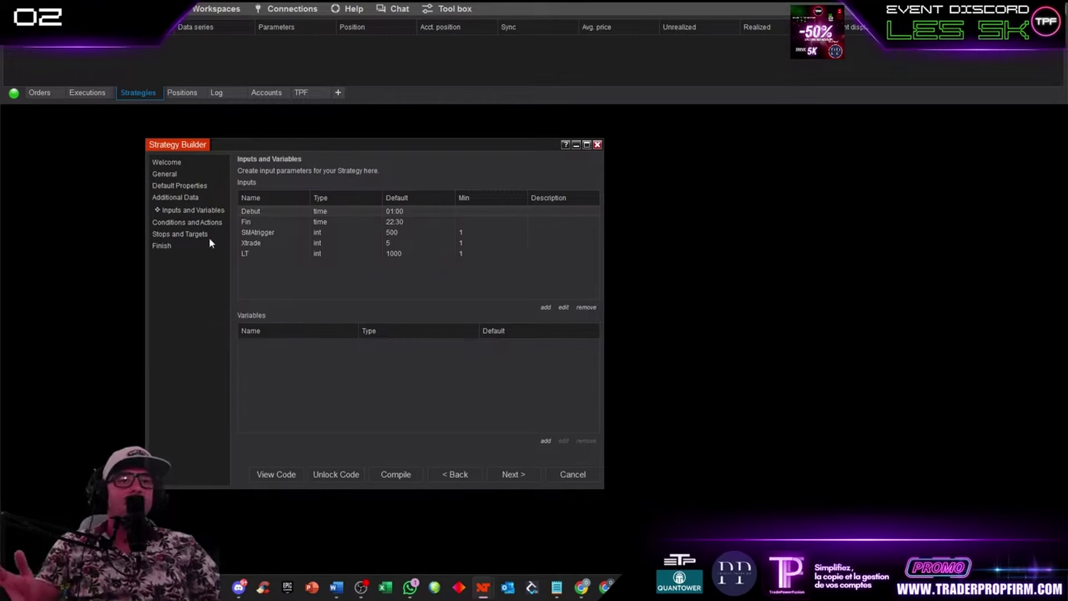
Return to the conditions of Set 1 and examine how the Fin time condition compares the time series with the user input
left_click(182, 223)
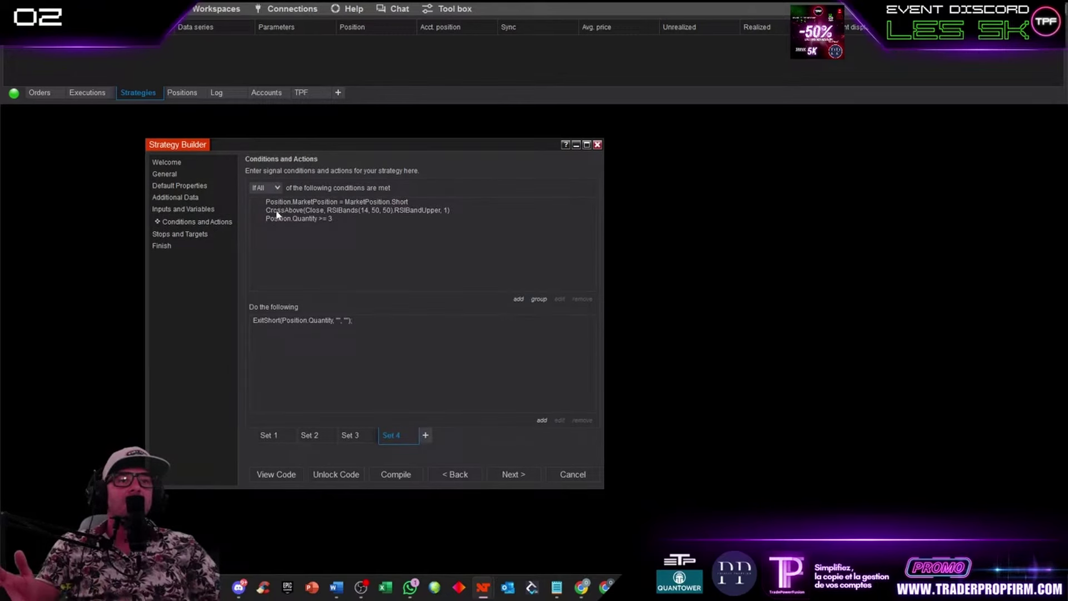
left_click(268, 438)
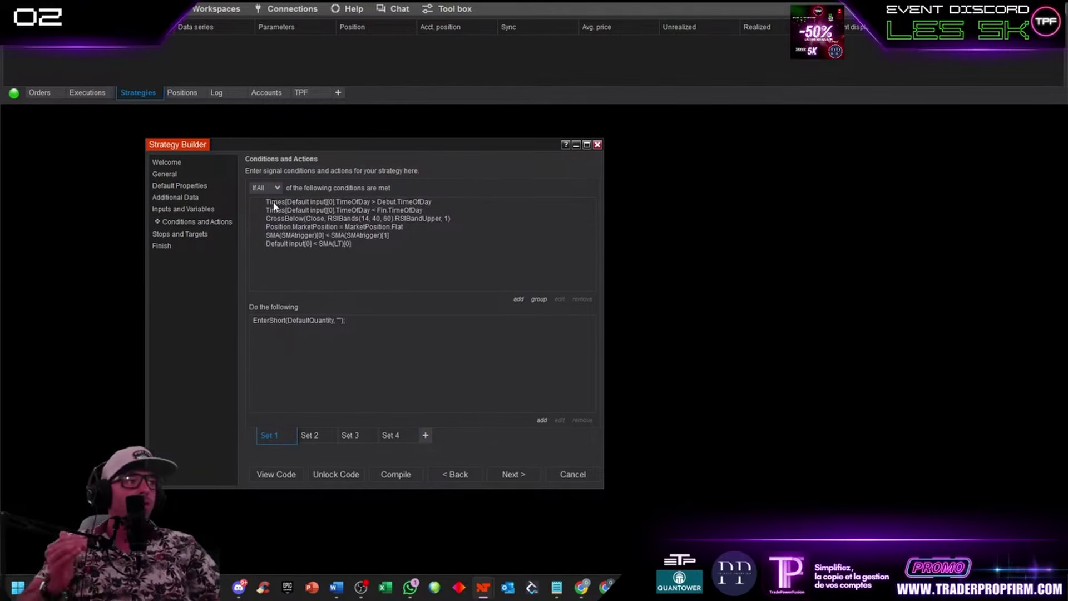
left_click(377, 211)
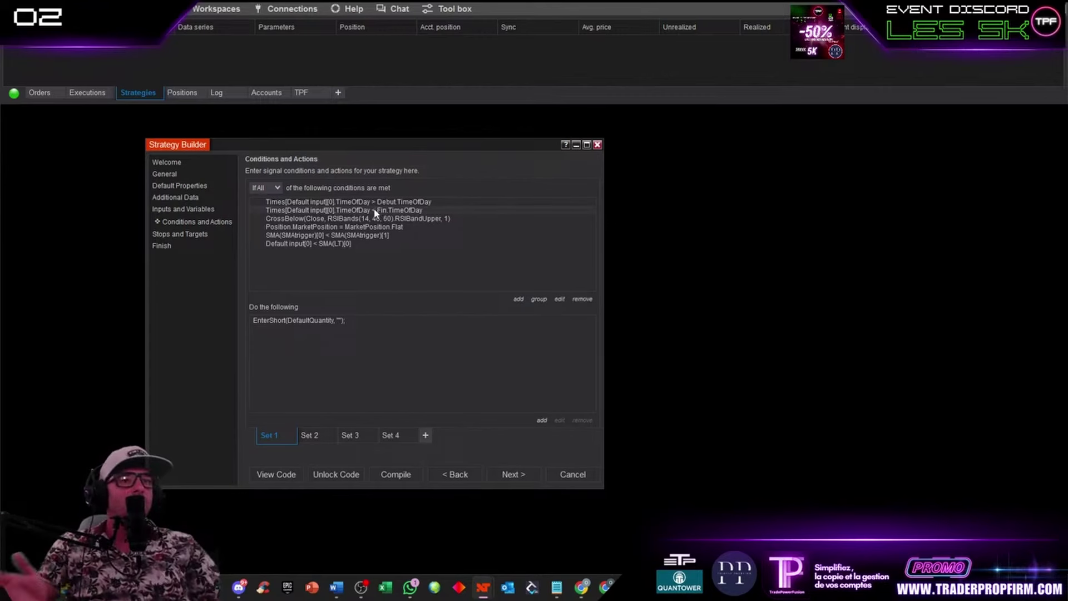
double_click(375, 212)
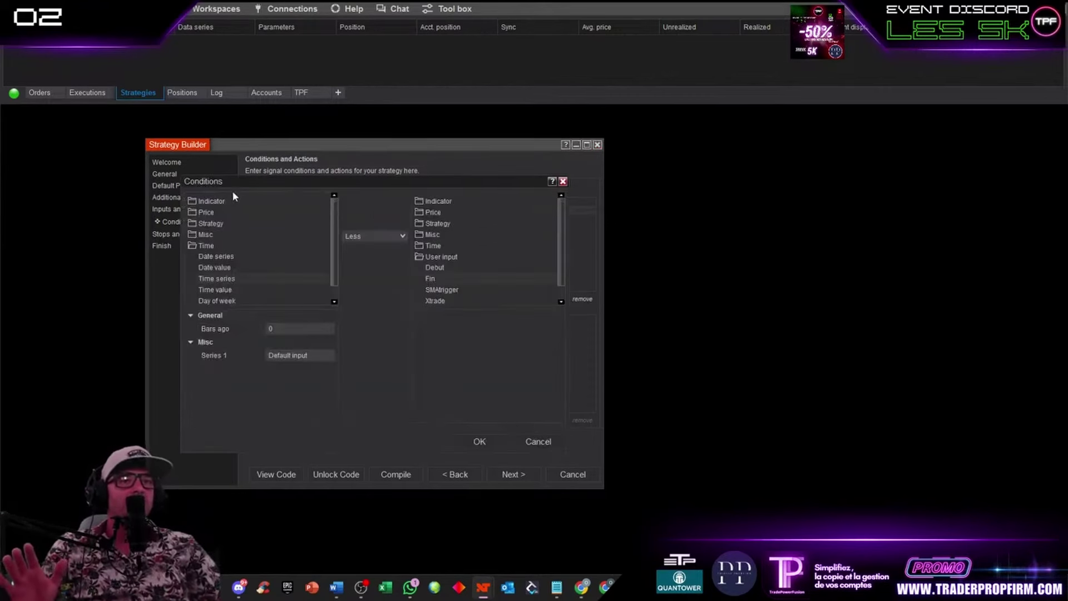
scroll(234, 239, "down", 1)
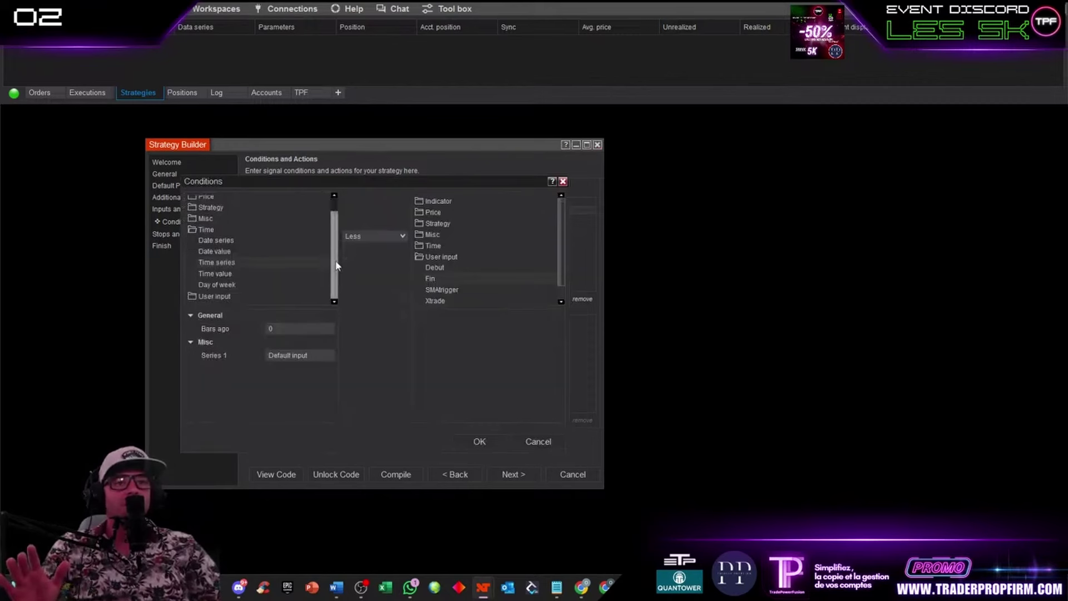
scroll(200, 228, "up", 1)
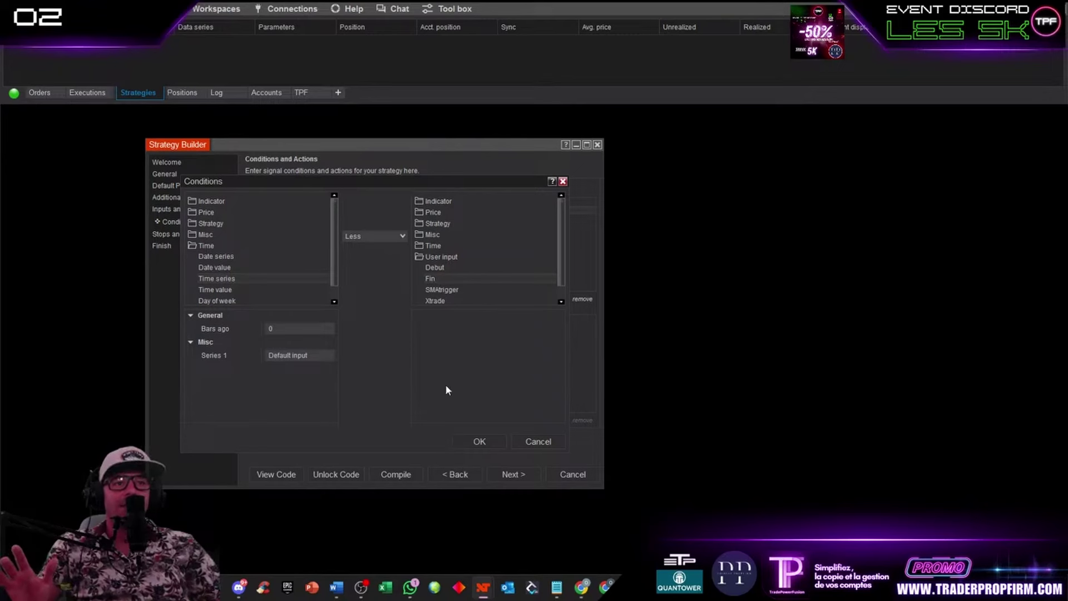
left_click(480, 441)
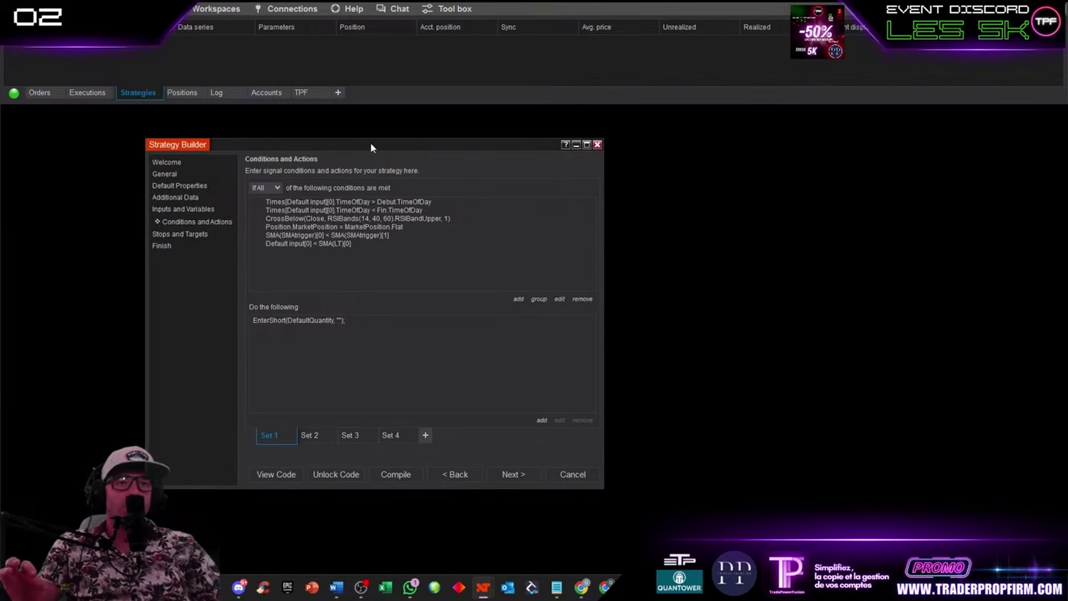
Move the Strategy Builder aside and bring up the MNQ SEP24 chart next to it
left_click_drag(371, 147, 242, 142)
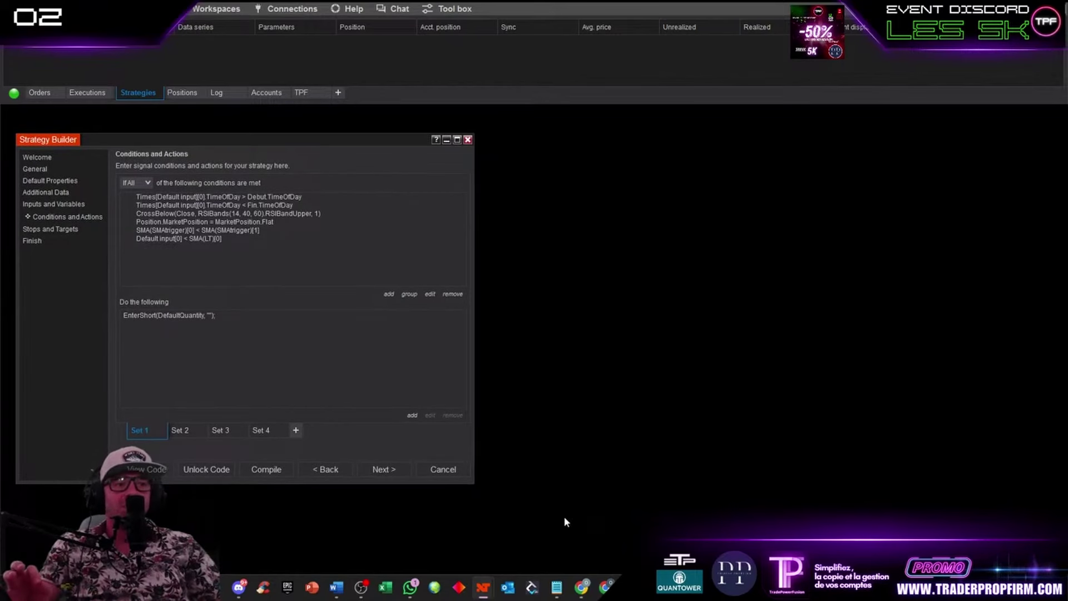
mouse_move(484, 591)
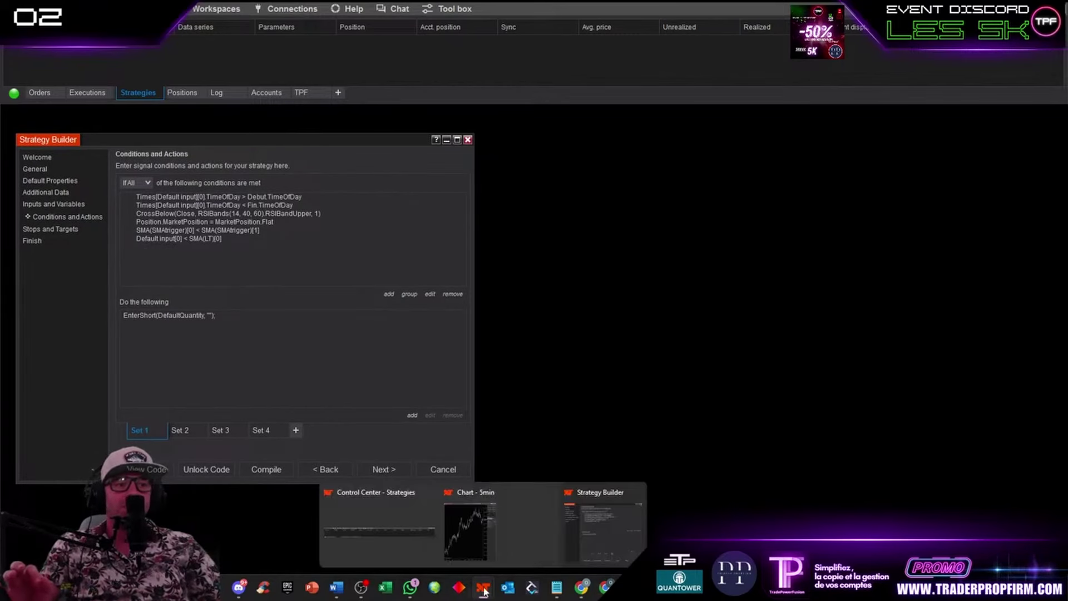
left_click(471, 550)
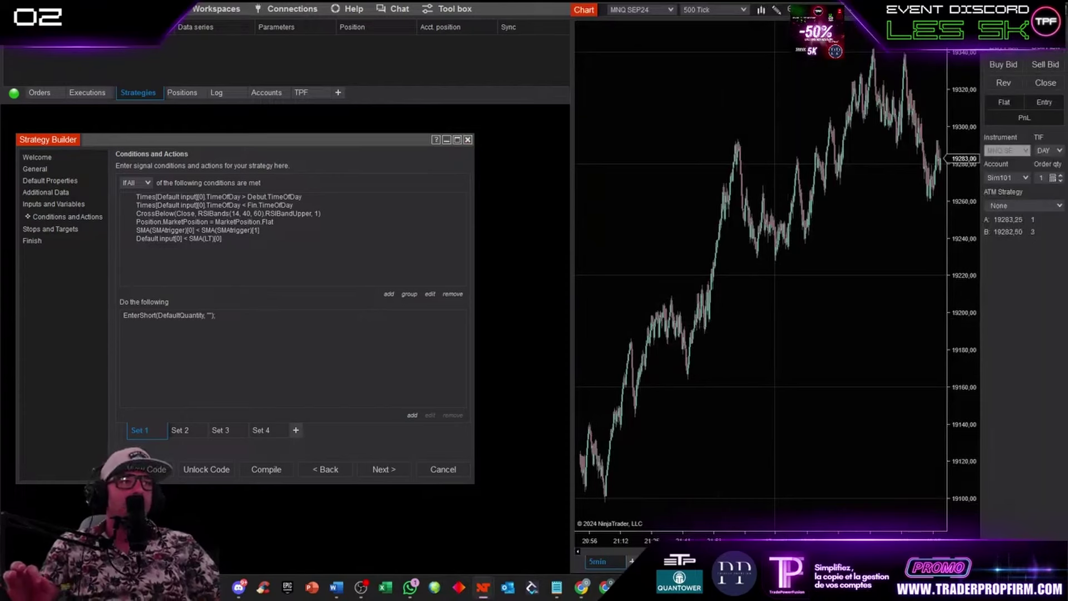
Add the RSIBands indicator to the MNQ SEP24 chart with TargetLevelLower 40 and TargetLevelUpper 60
key("ctrl+i")
scroll(672, 161, "down", 20)
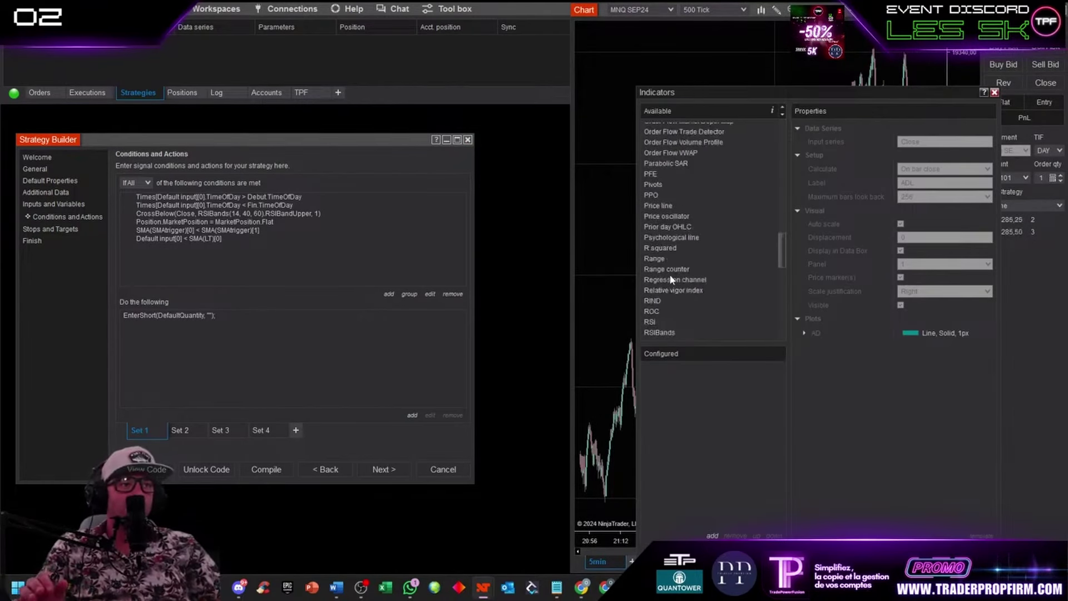
scroll(673, 234, "down", 2)
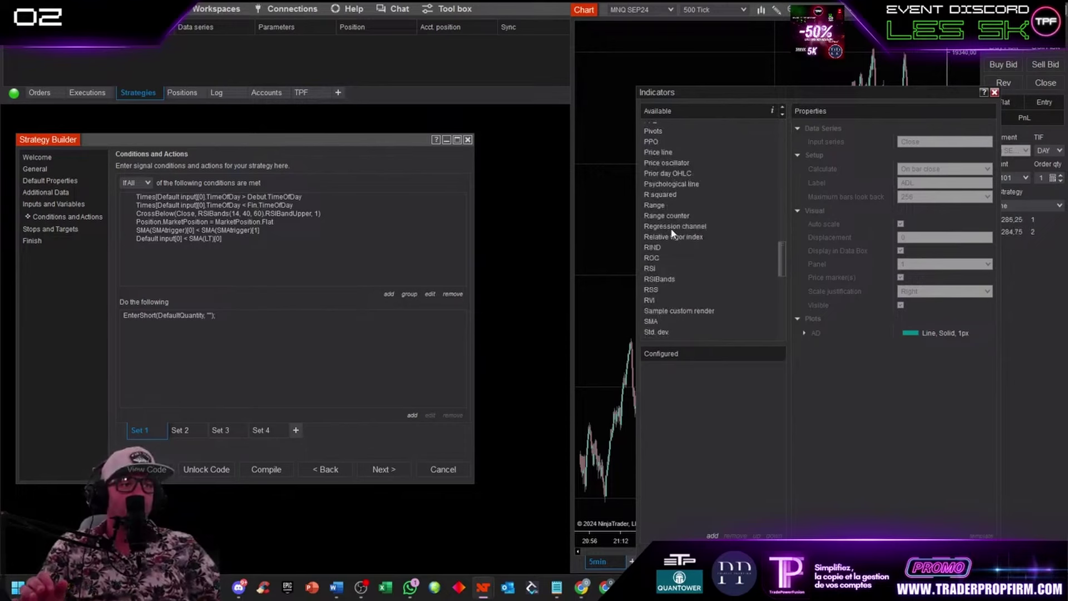
double_click(668, 279)
left_click(909, 154)
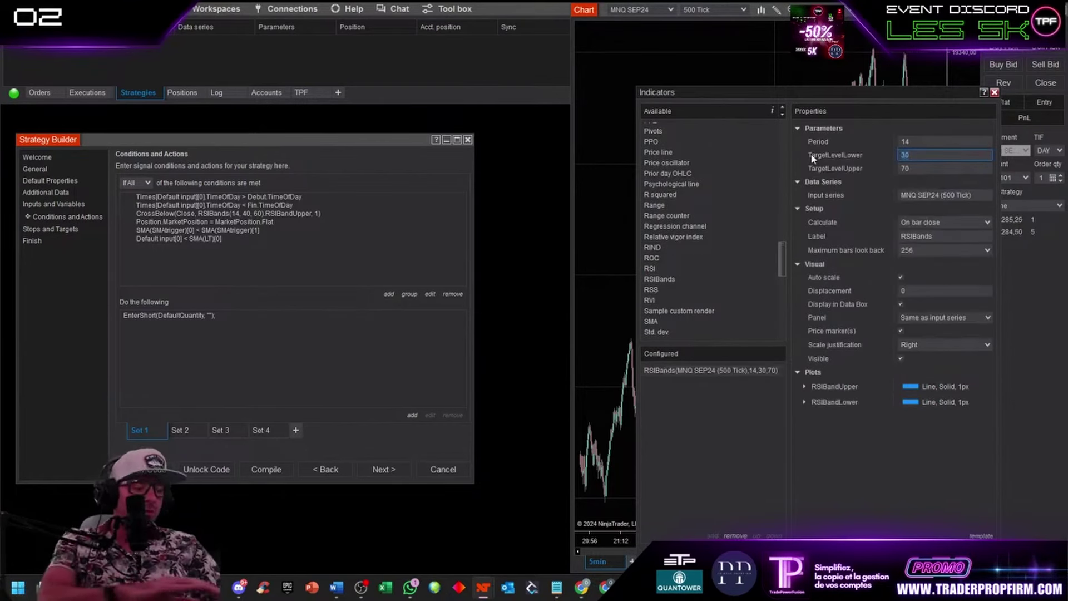
type("40")
key("Tab")
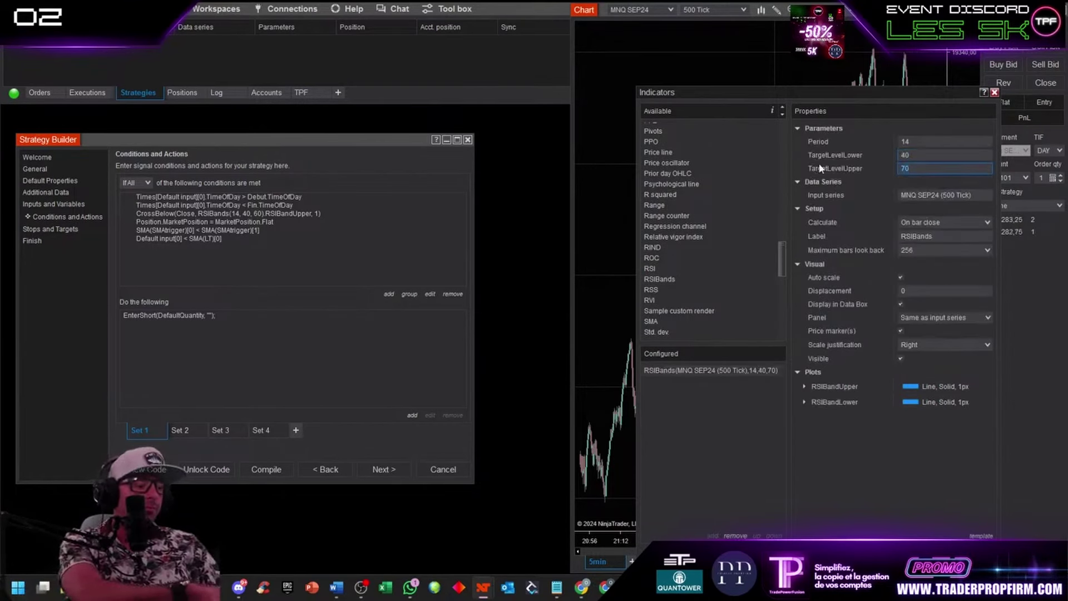
type("60")
key("Return")
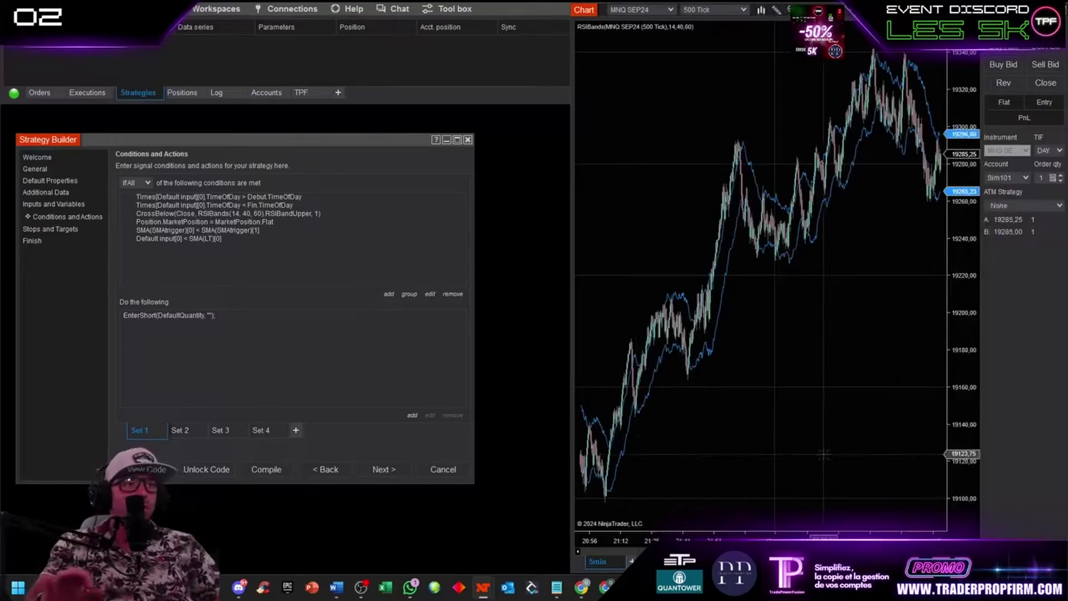
Widen the chart window and examine how price crosses the RSI bands over the chart's history
scroll(971, 266, "up", 3)
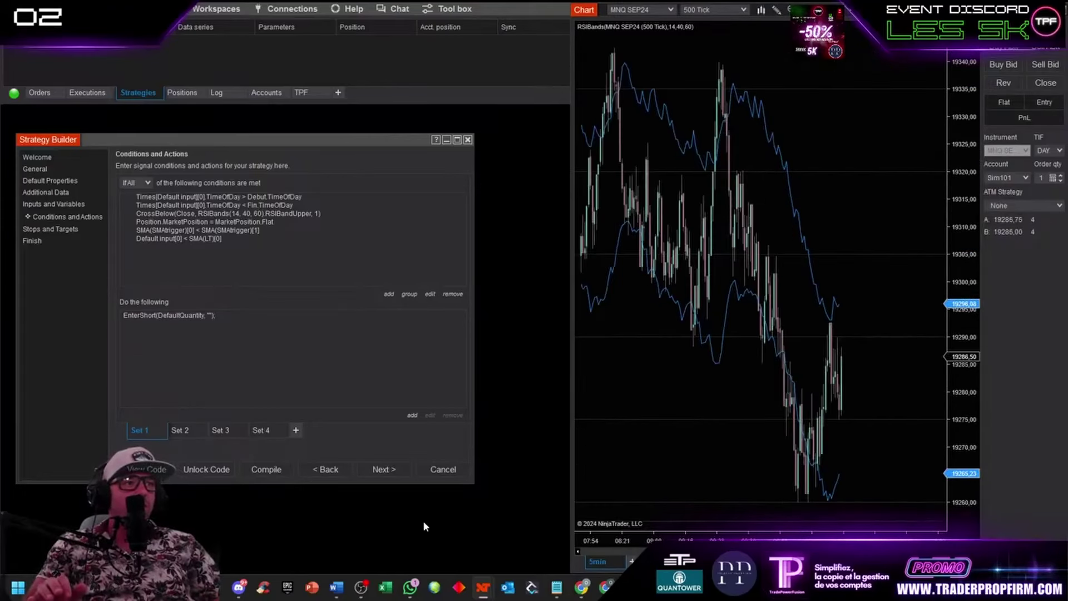
scroll(972, 265, "down", 5)
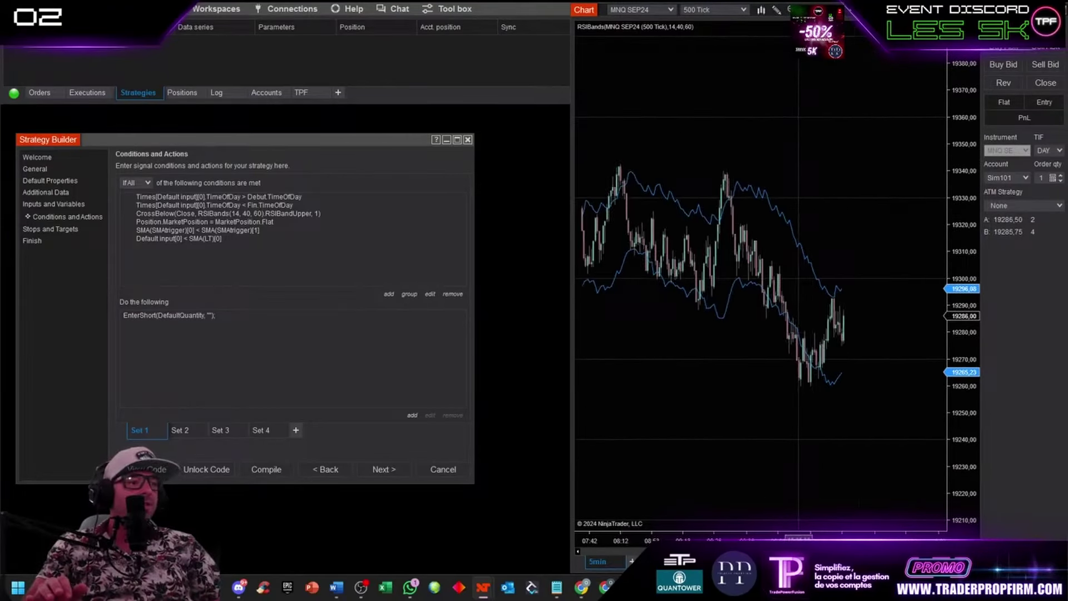
scroll(770, 484, "up", 3)
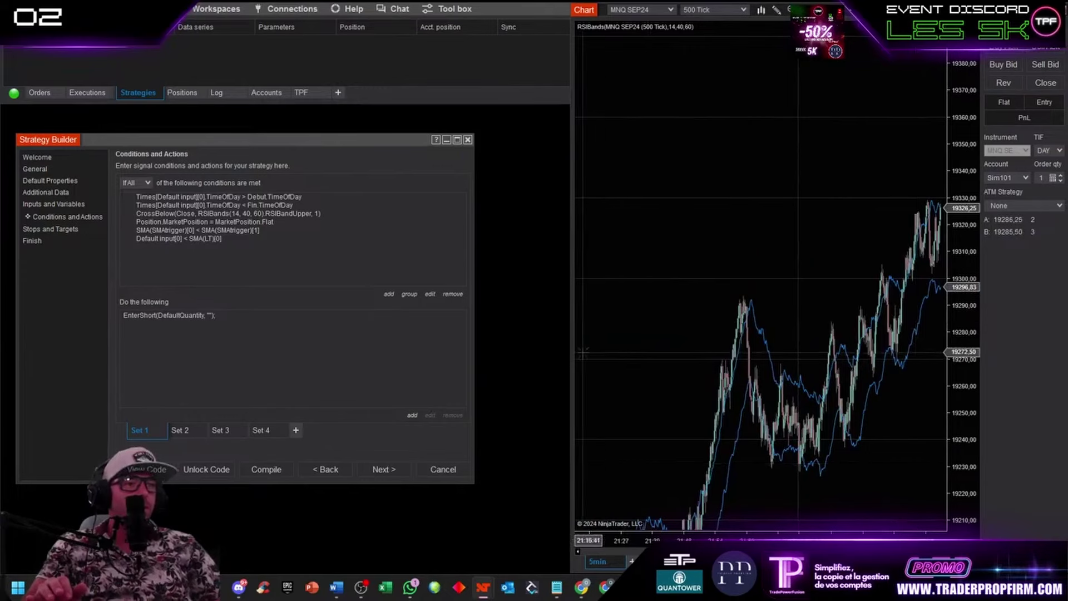
left_click_drag(573, 356, 206, 350)
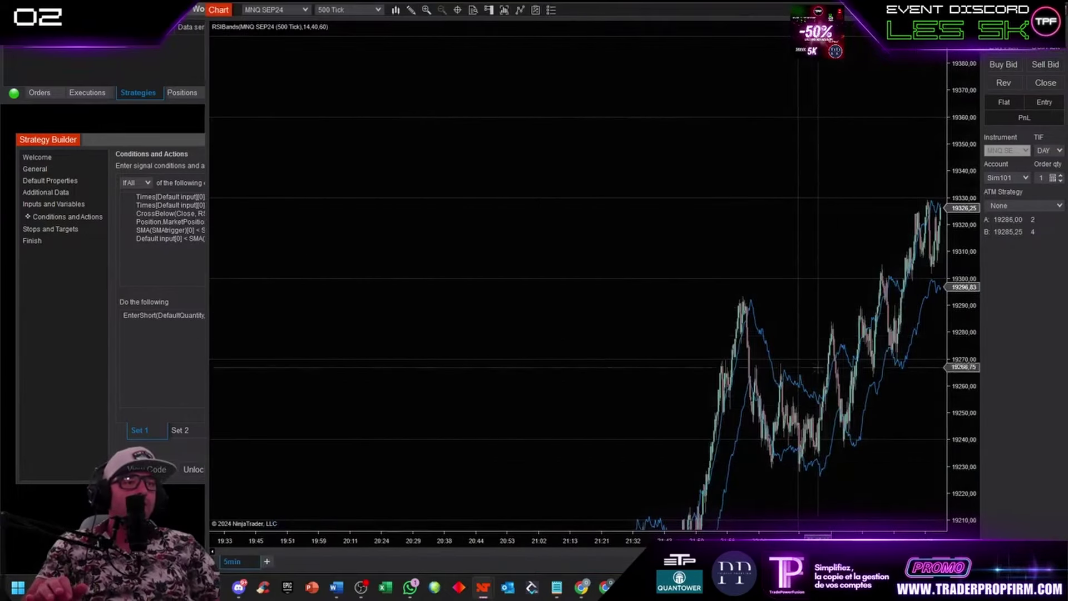
left_click_drag(950, 376, 792, 372)
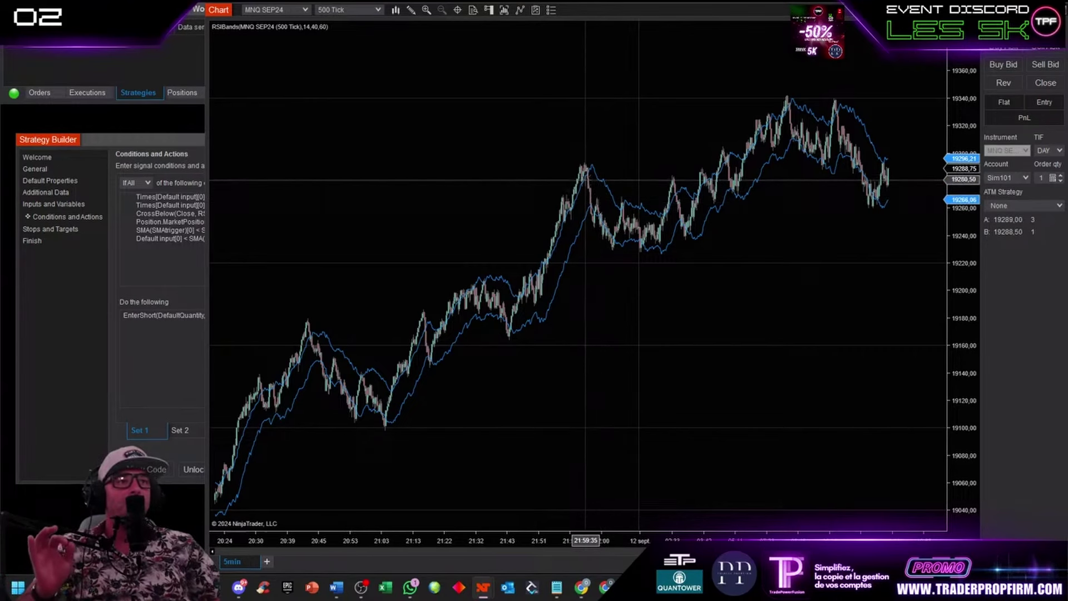
left_click_drag(681, 305, 627, 247)
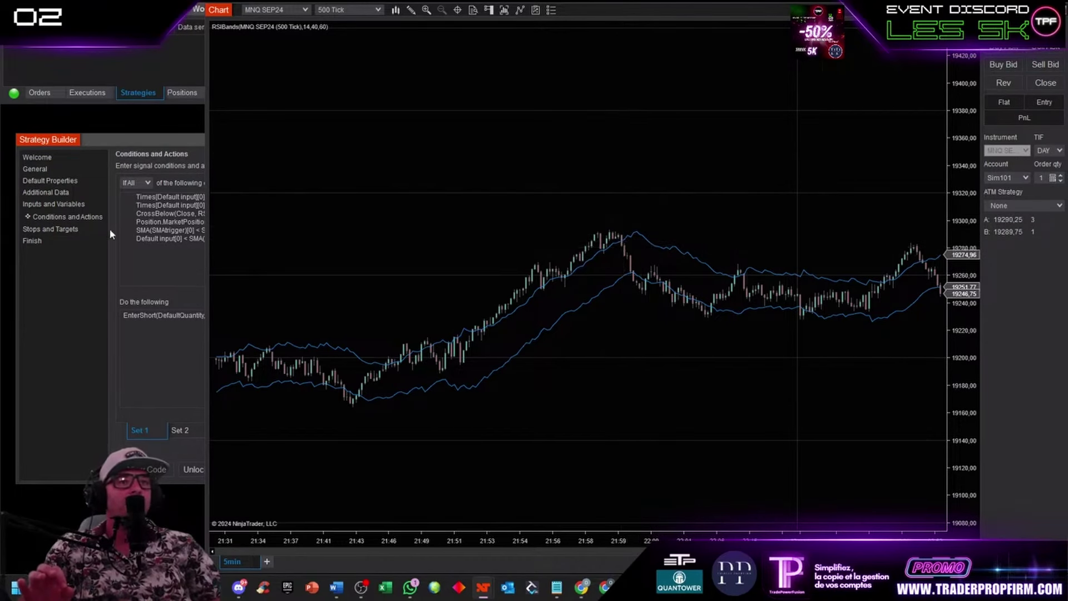
Review the Set 1 condition for the close crossing below RSIBands, including its parameters and value plot
left_click(158, 268)
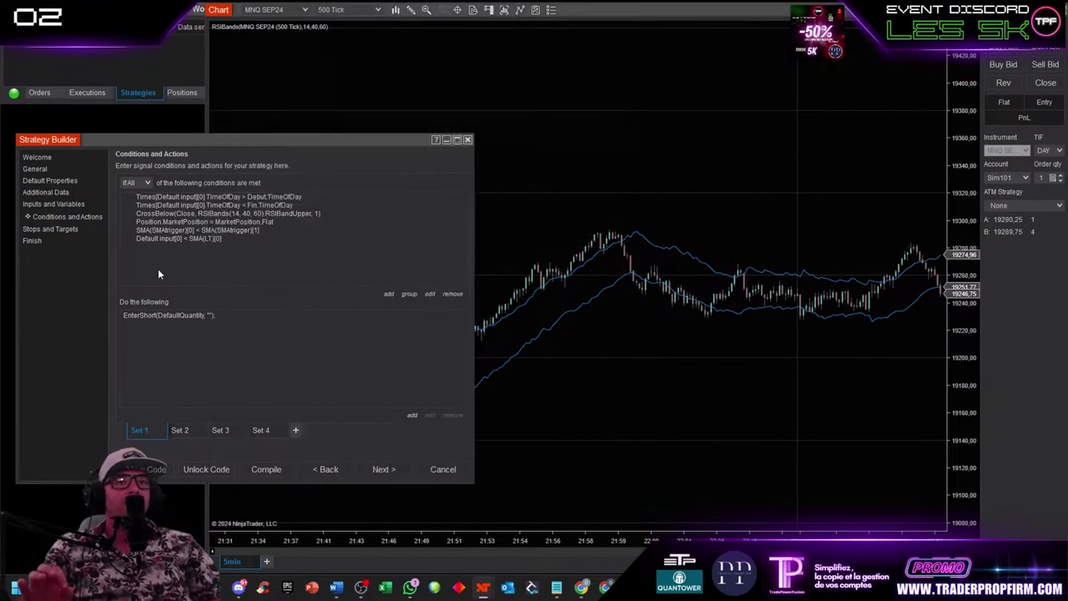
double_click(167, 214)
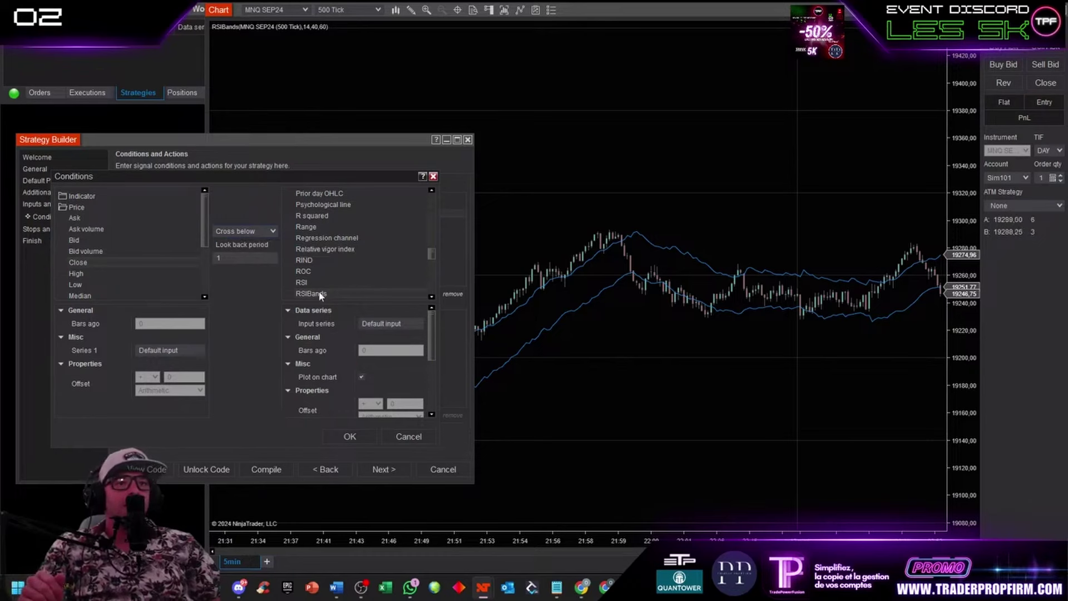
left_click_drag(431, 253, 432, 290)
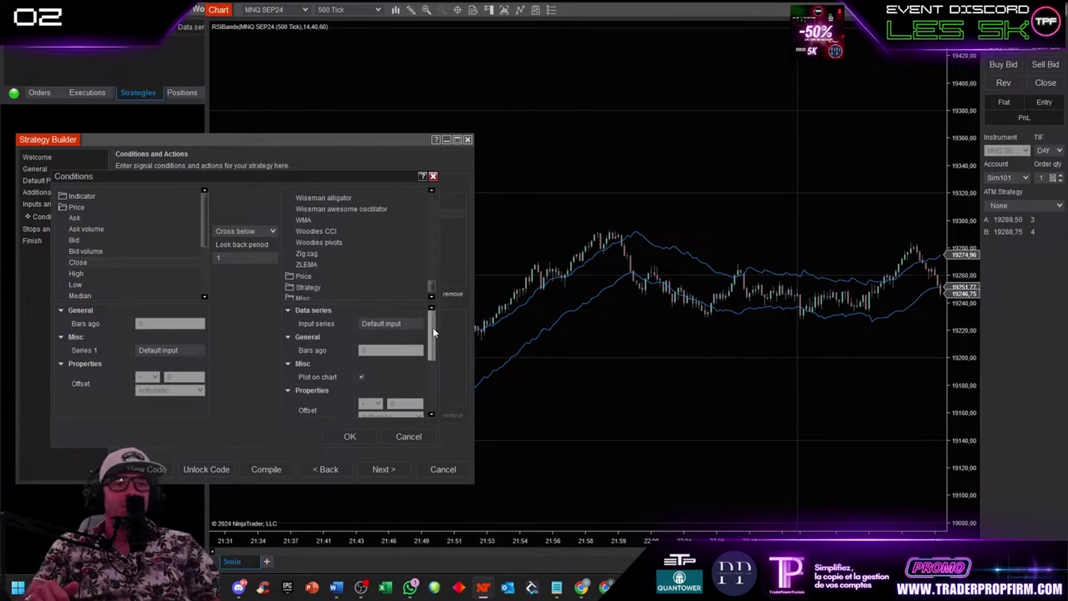
scroll(379, 336, "down", 5)
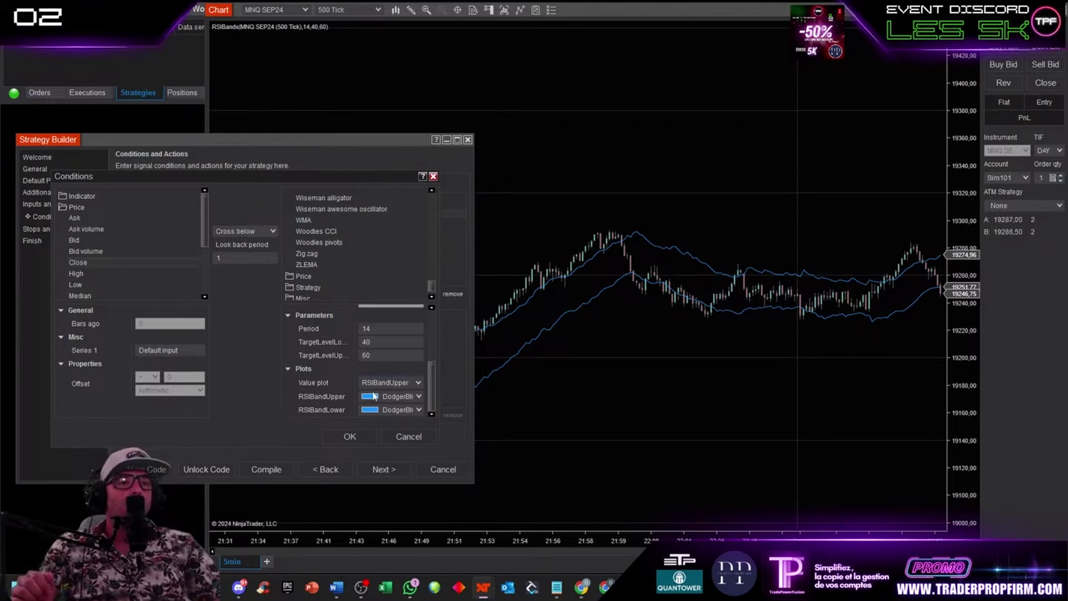
left_click(350, 437)
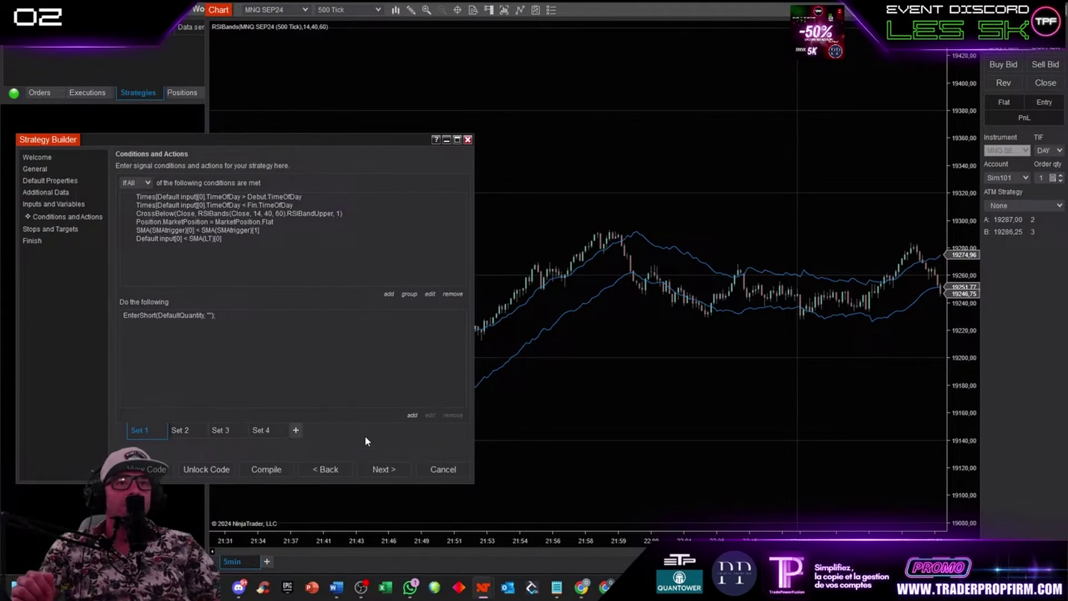
Review the market position condition of Set 1, keeping Flat as the compared market position
double_click(180, 223)
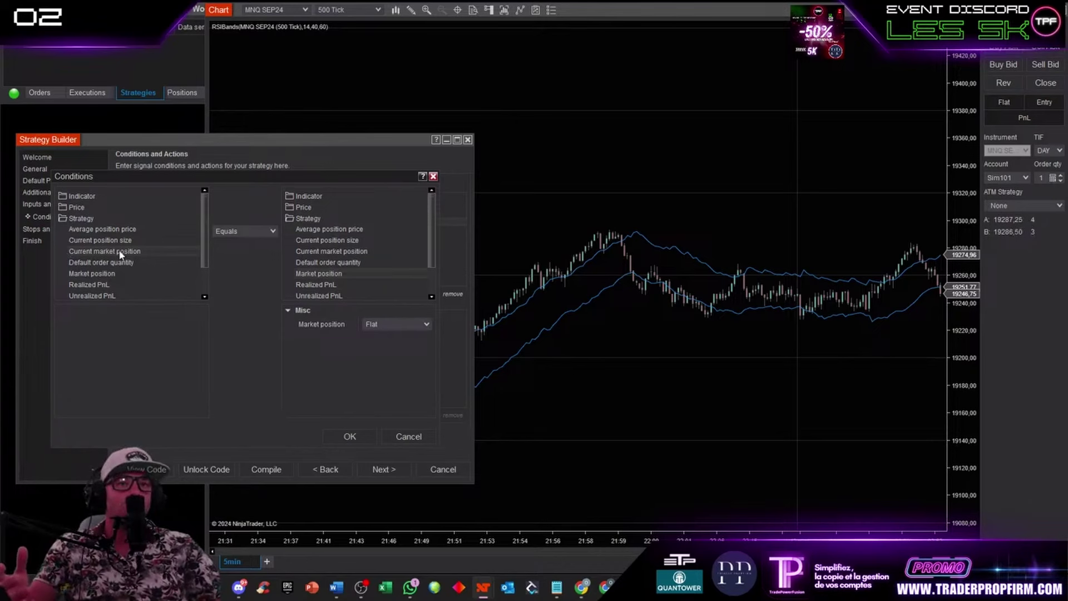
left_click(378, 324)
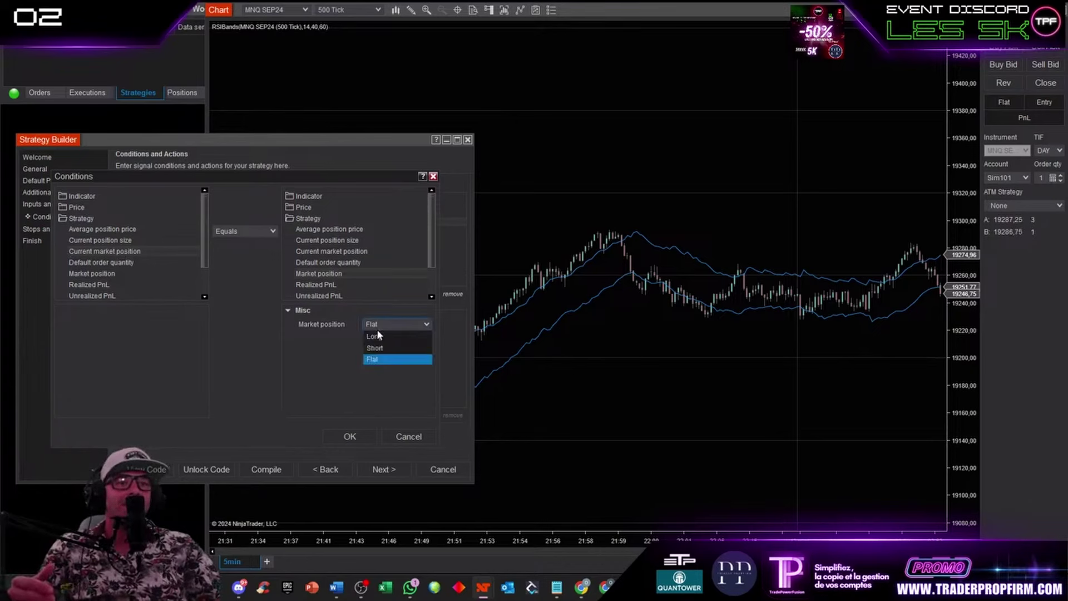
left_click(379, 357)
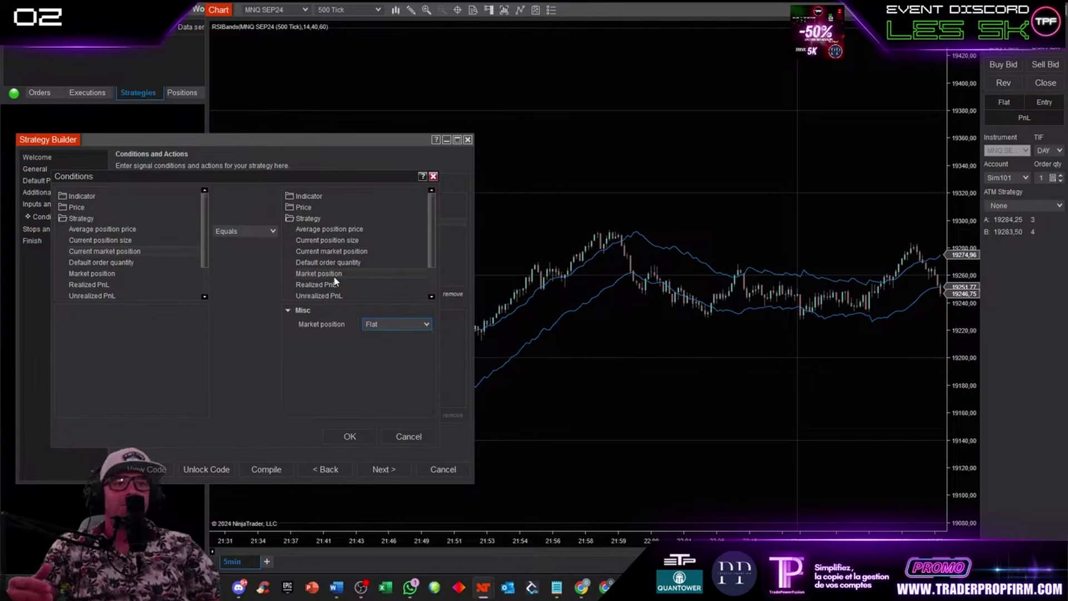
left_click(349, 435)
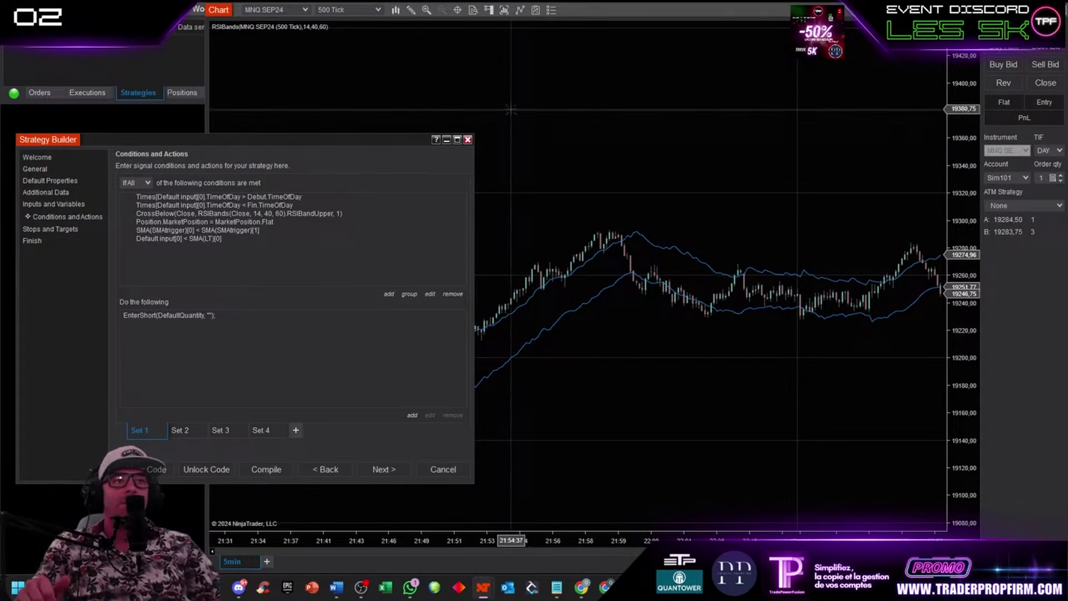
Add an SMA indicator with a period of 200 to the MNQ SEP24 chart
left_click(519, 10)
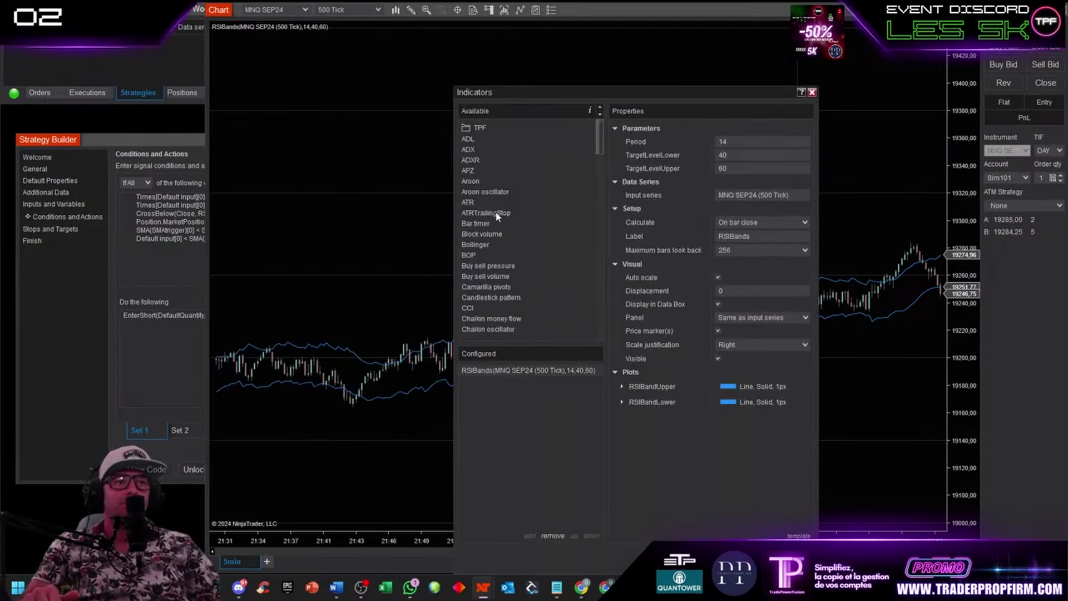
scroll(497, 215, "down", 8)
left_click_drag(600, 214, 605, 277)
double_click(469, 184)
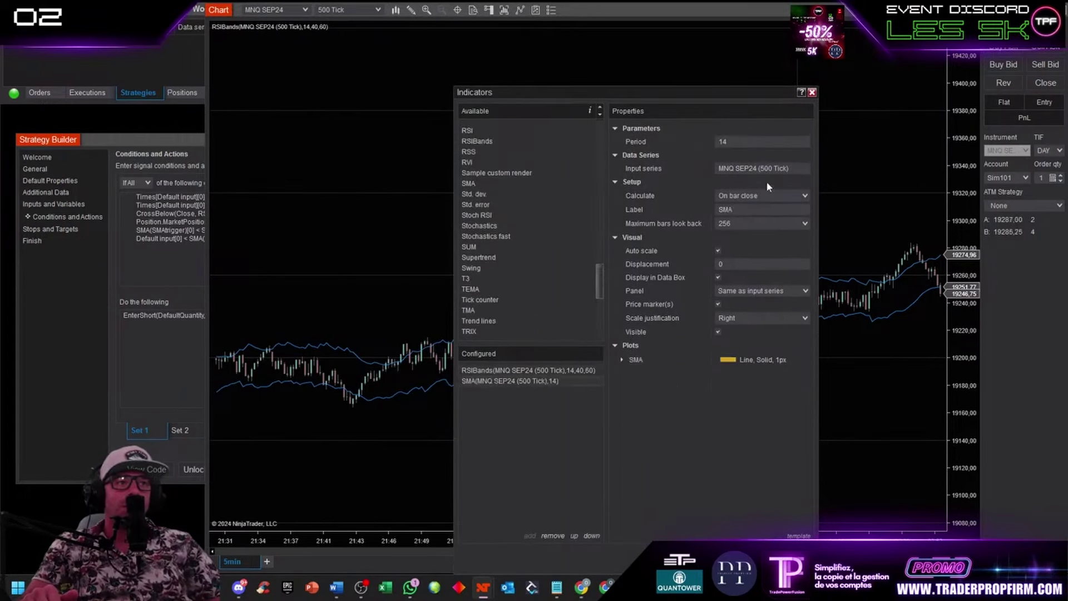
left_click(751, 142)
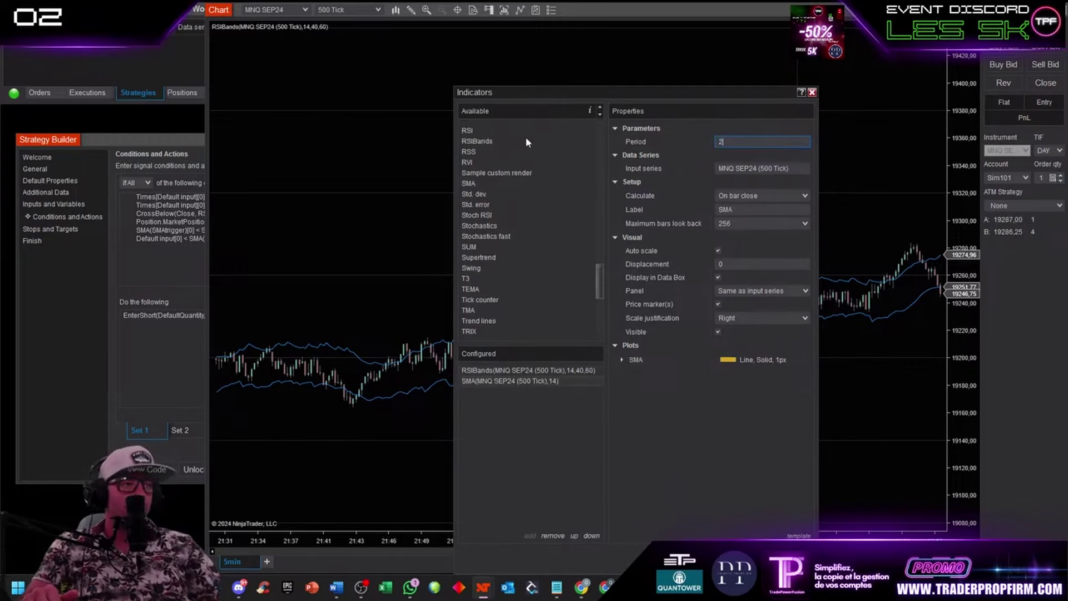
key("Return")
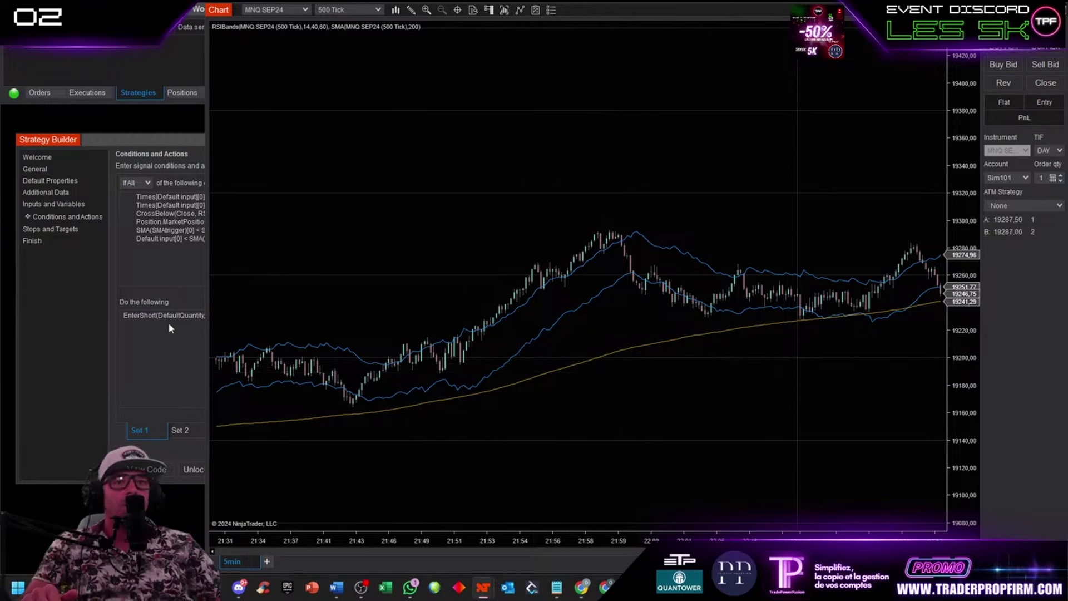
Review the Set 1 condition comparing the current SMA with its value one bar ago, including its period parameter, keeping it as is
left_click(179, 336)
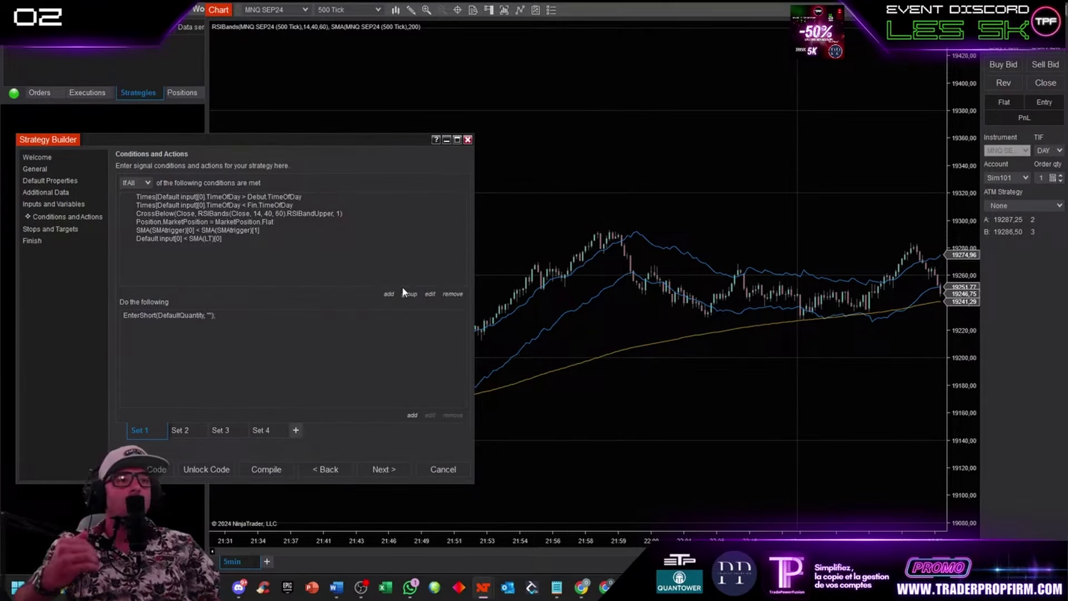
double_click(194, 230)
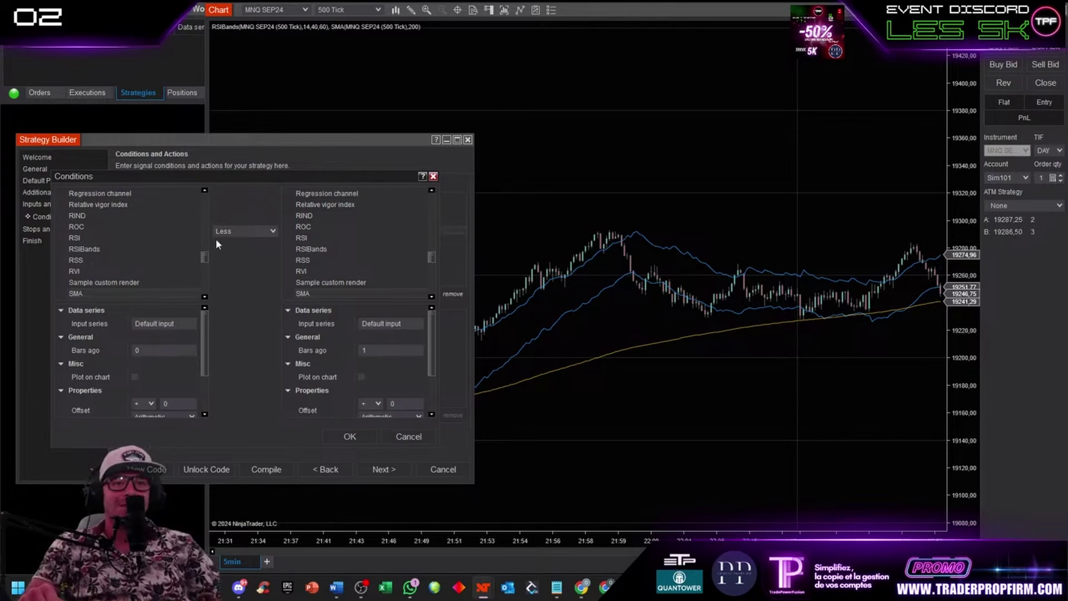
scroll(204, 328, "down", 5)
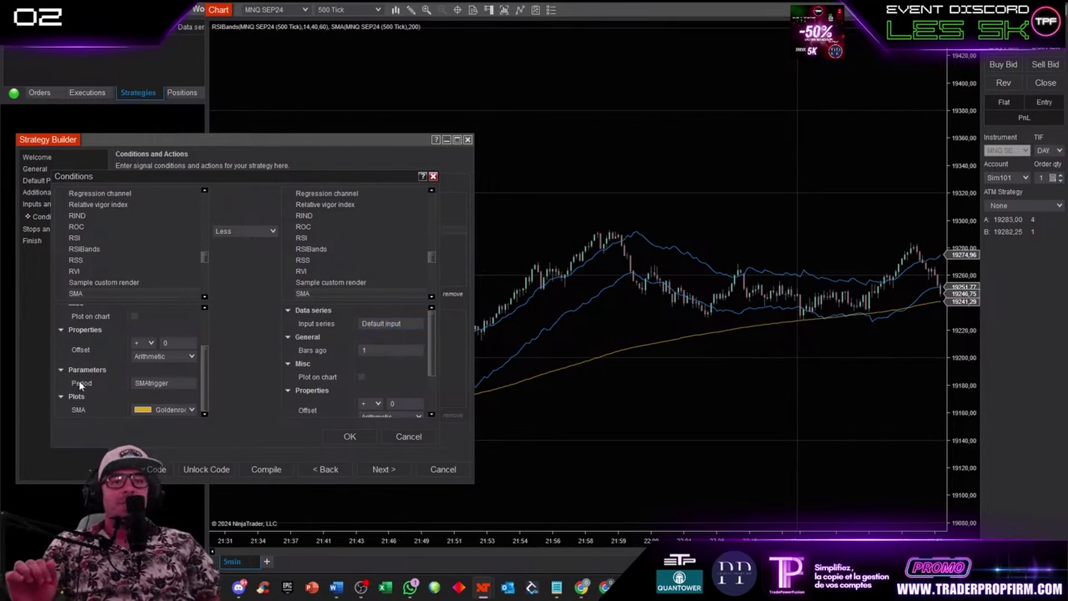
mouse_move(179, 384)
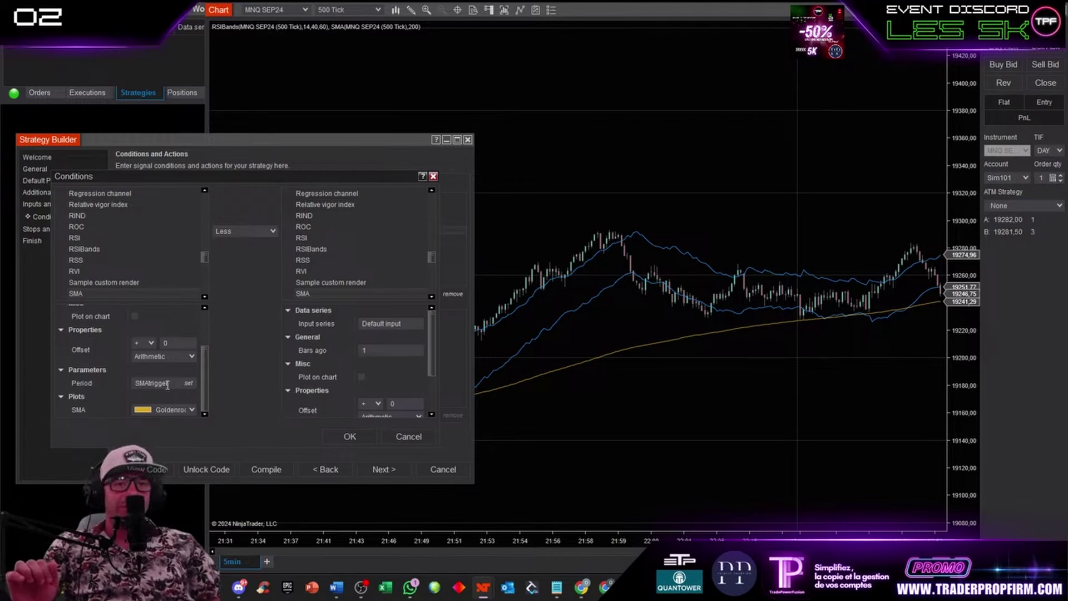
left_click(356, 435)
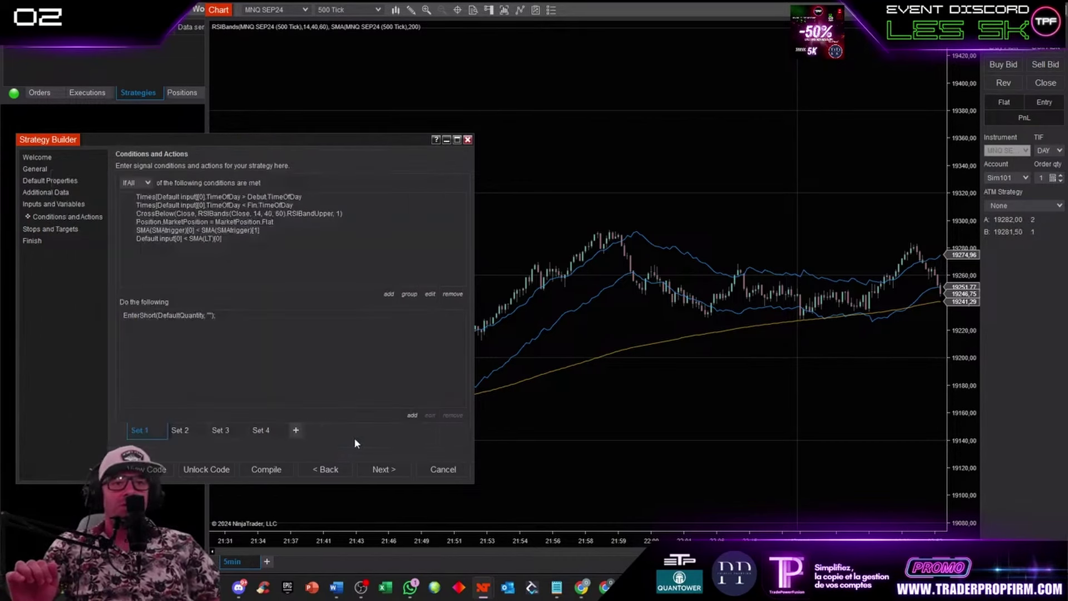